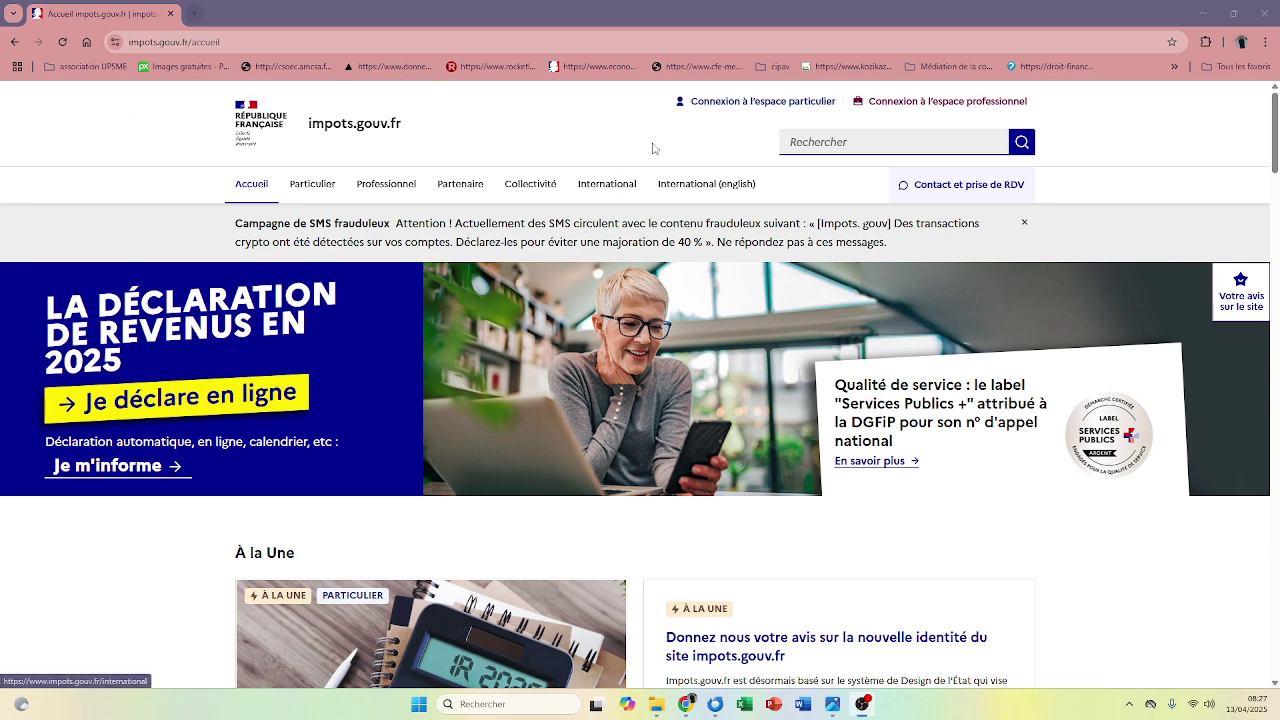
Sign in to the espace particulier with the prefilled numéro fiscal and the saved account password
click(756, 102)
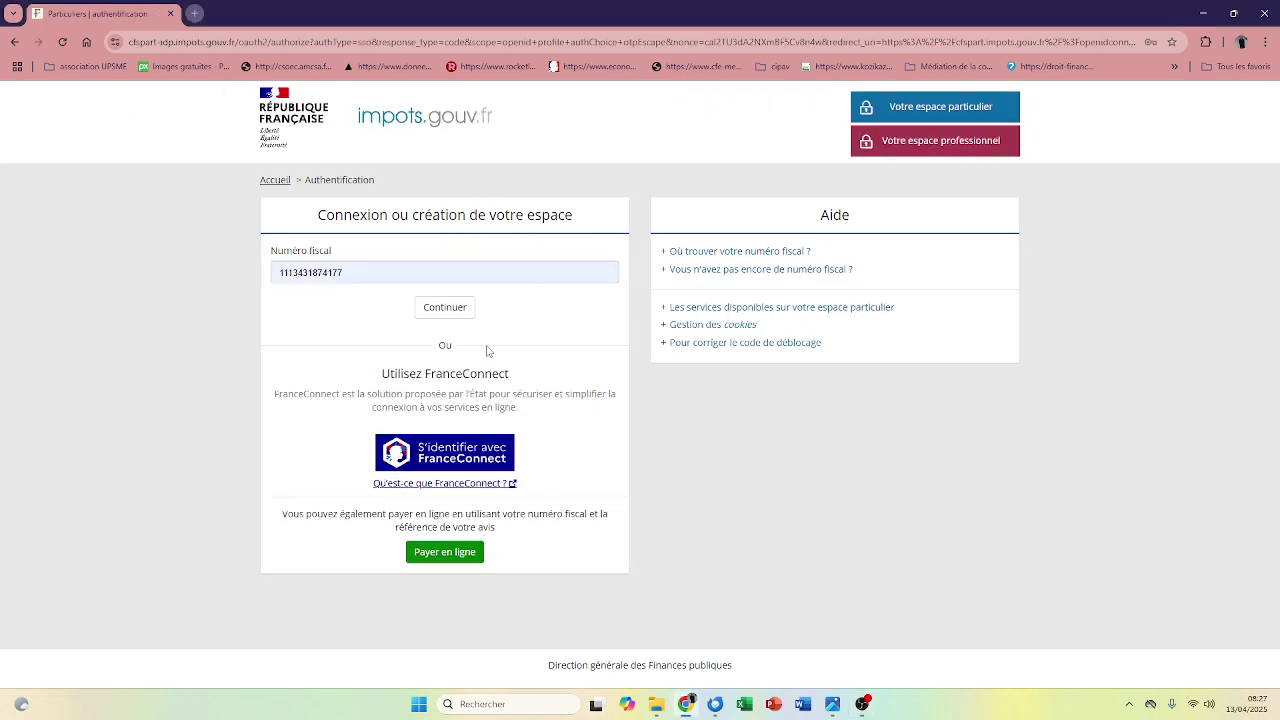
click(394, 268)
click(432, 318)
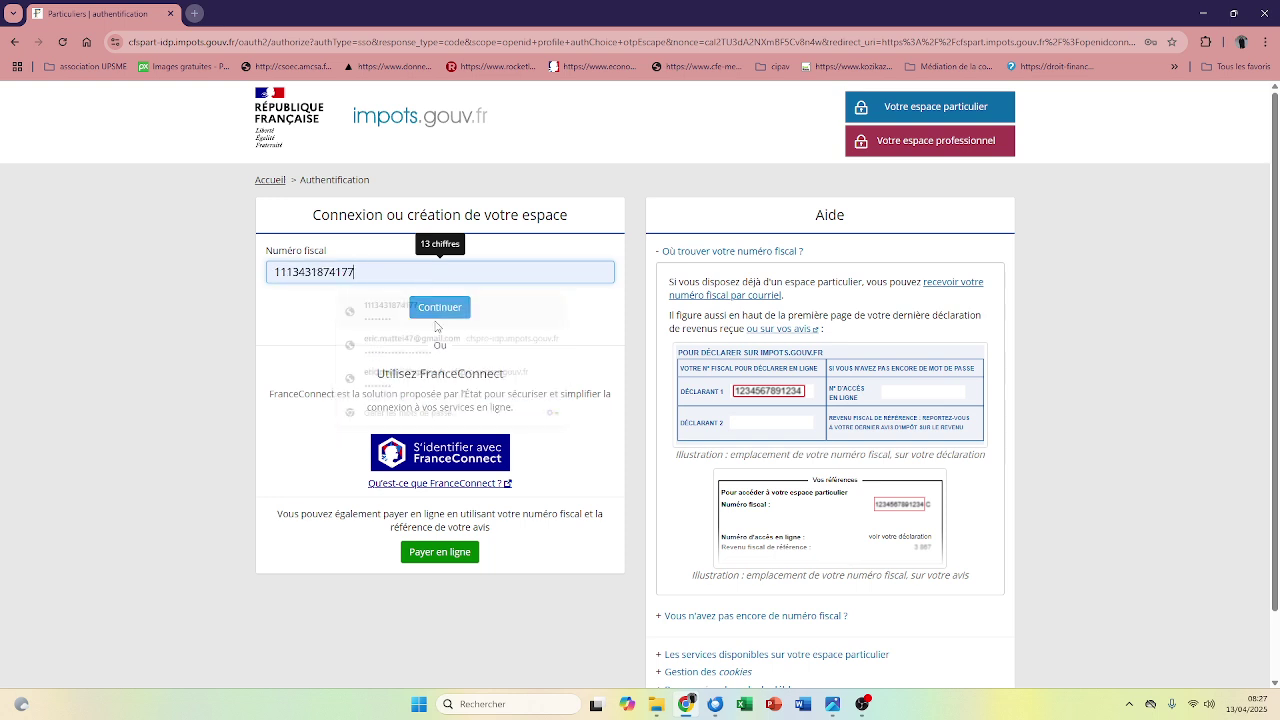
click(439, 308)
click(363, 322)
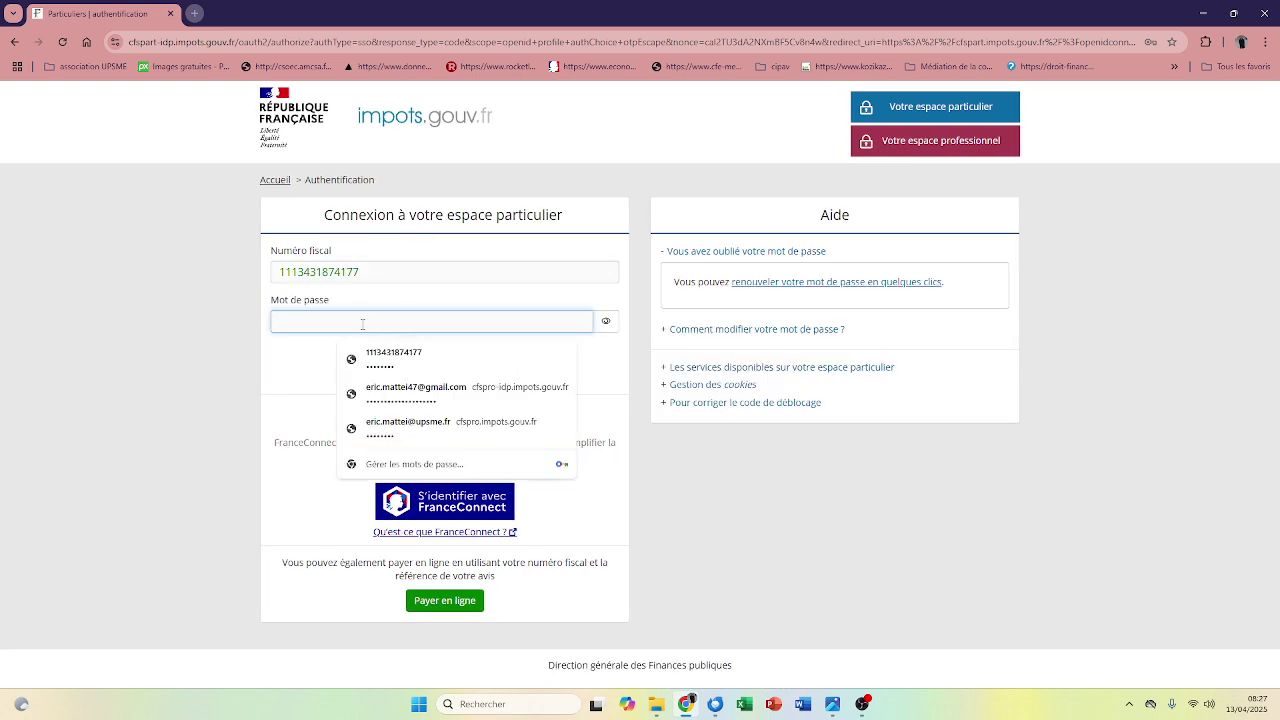
click(395, 358)
click(440, 360)
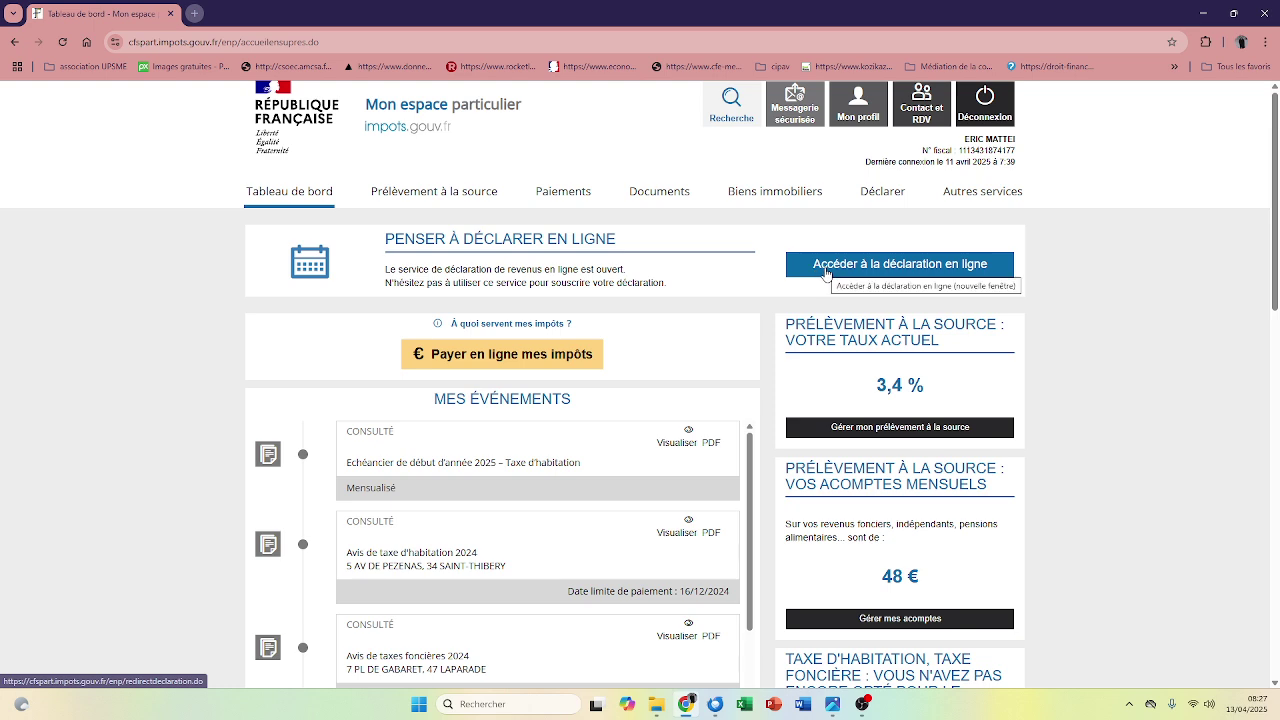
Open the online income declaration, acknowledge the property occupation notice, and proceed through the introductory pages to Étape 2, Renseignements personnels
click(900, 271)
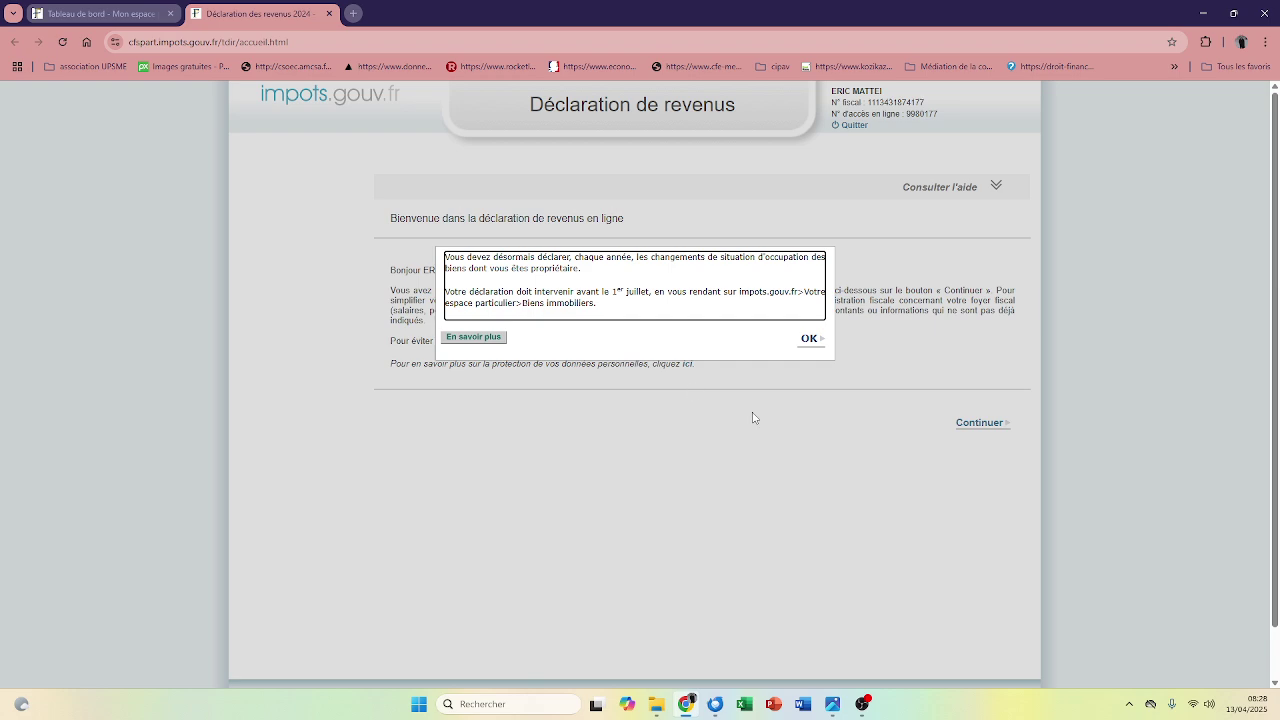
click(808, 341)
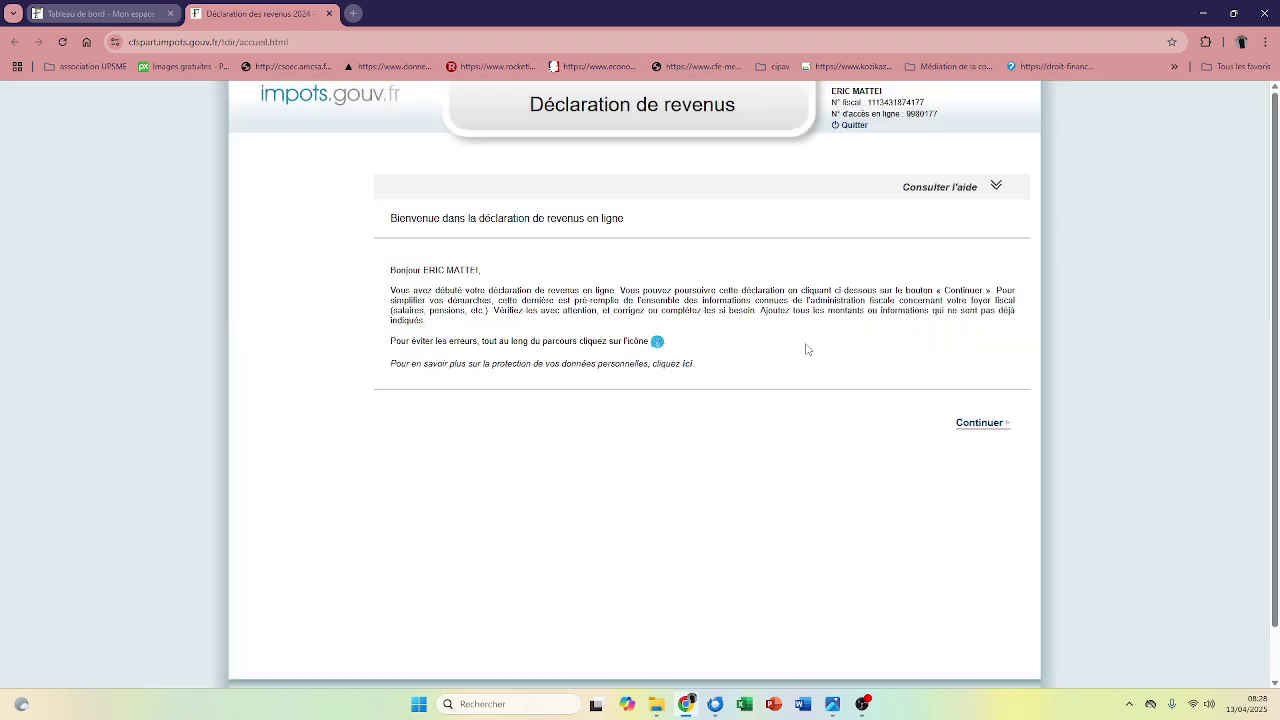
click(985, 425)
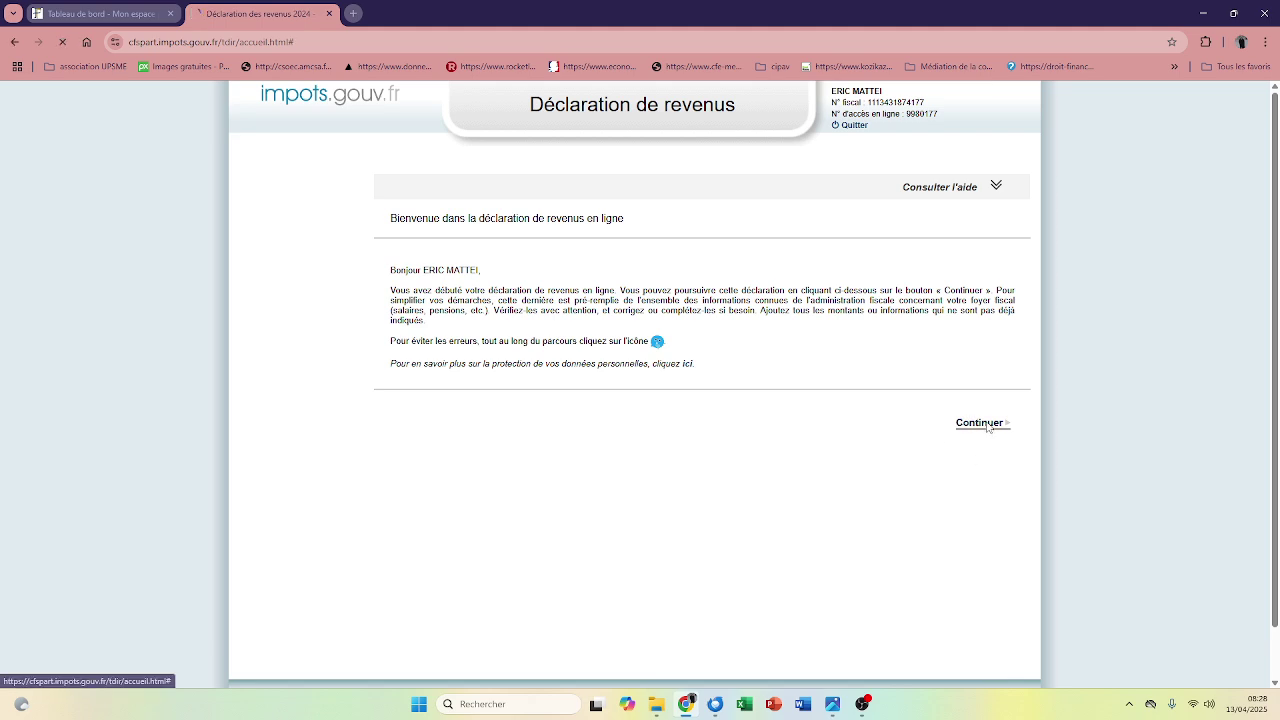
click(909, 402)
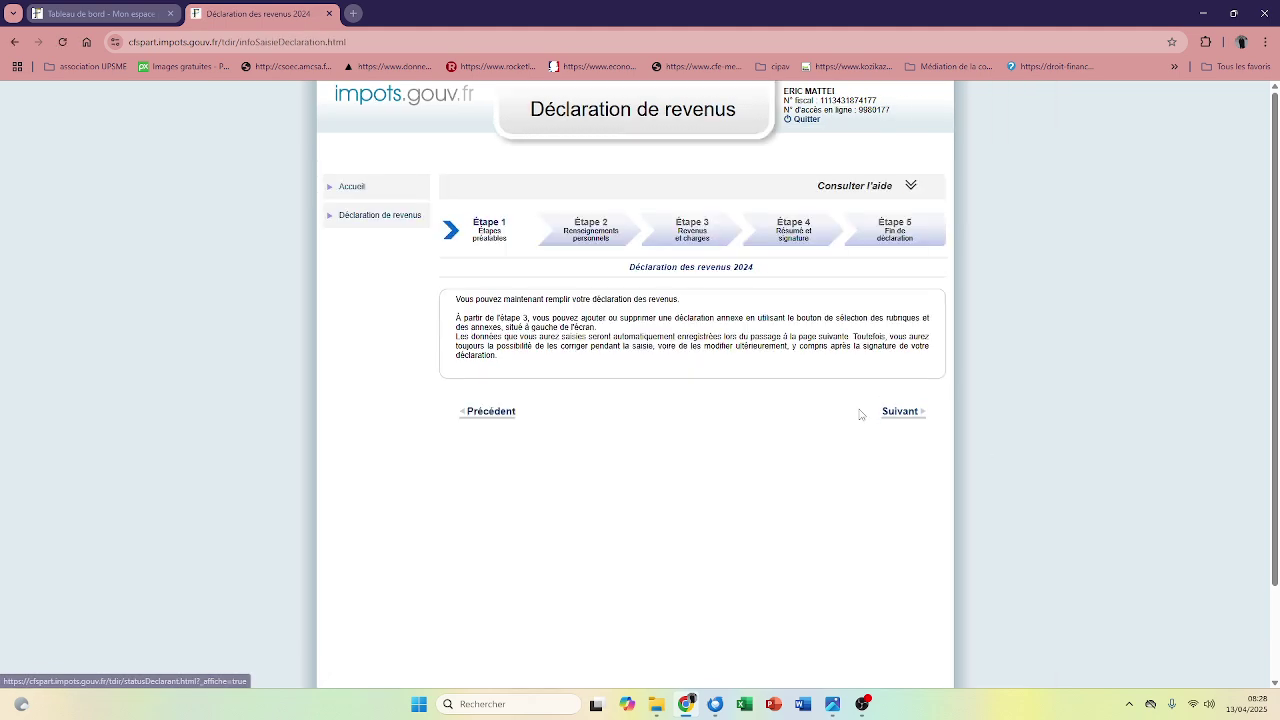
click(896, 410)
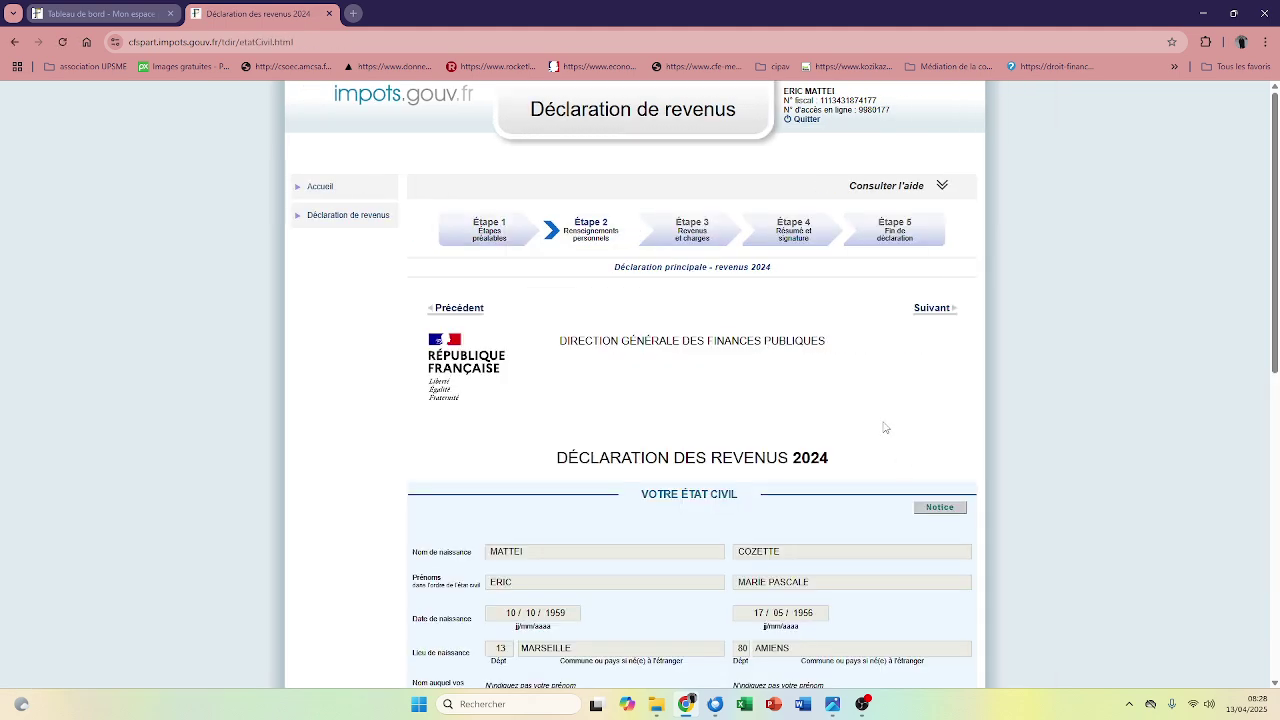
Accept the civil status, mandataire and family situation pages without changes, proceed to Étape 3, and acknowledge the pre-filled income notice
scroll(890, 430, down, 7)
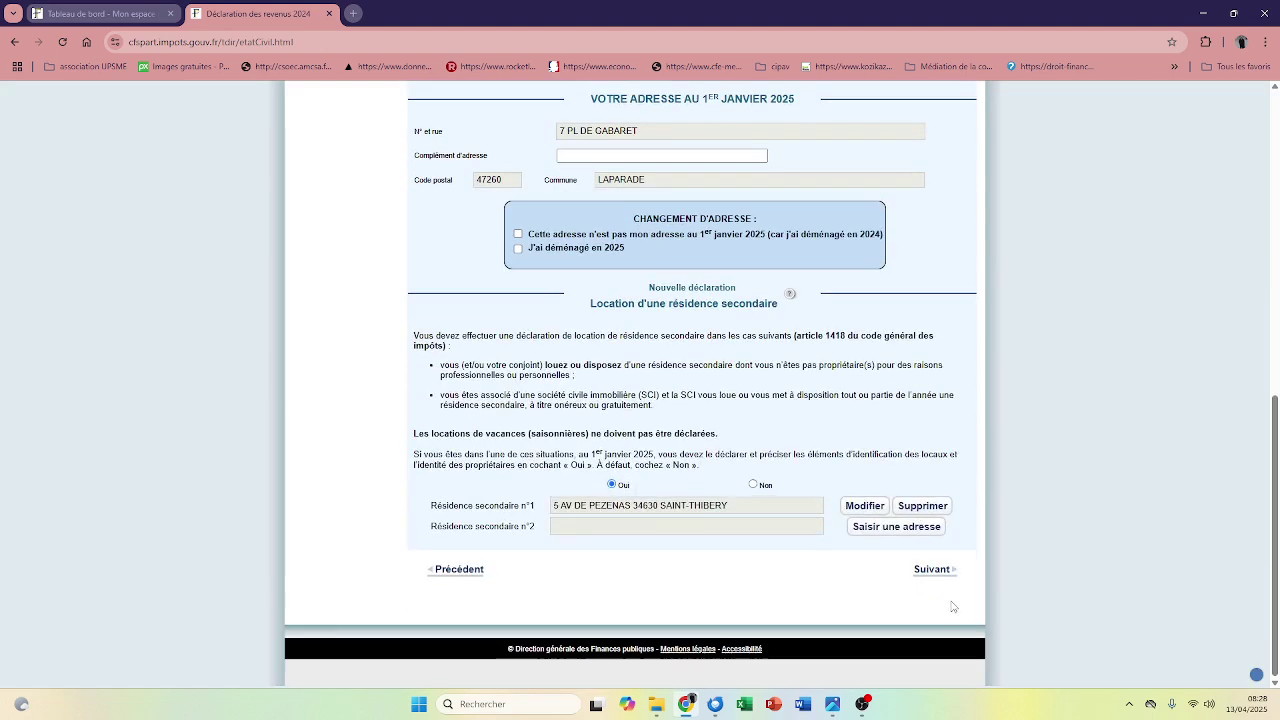
click(933, 569)
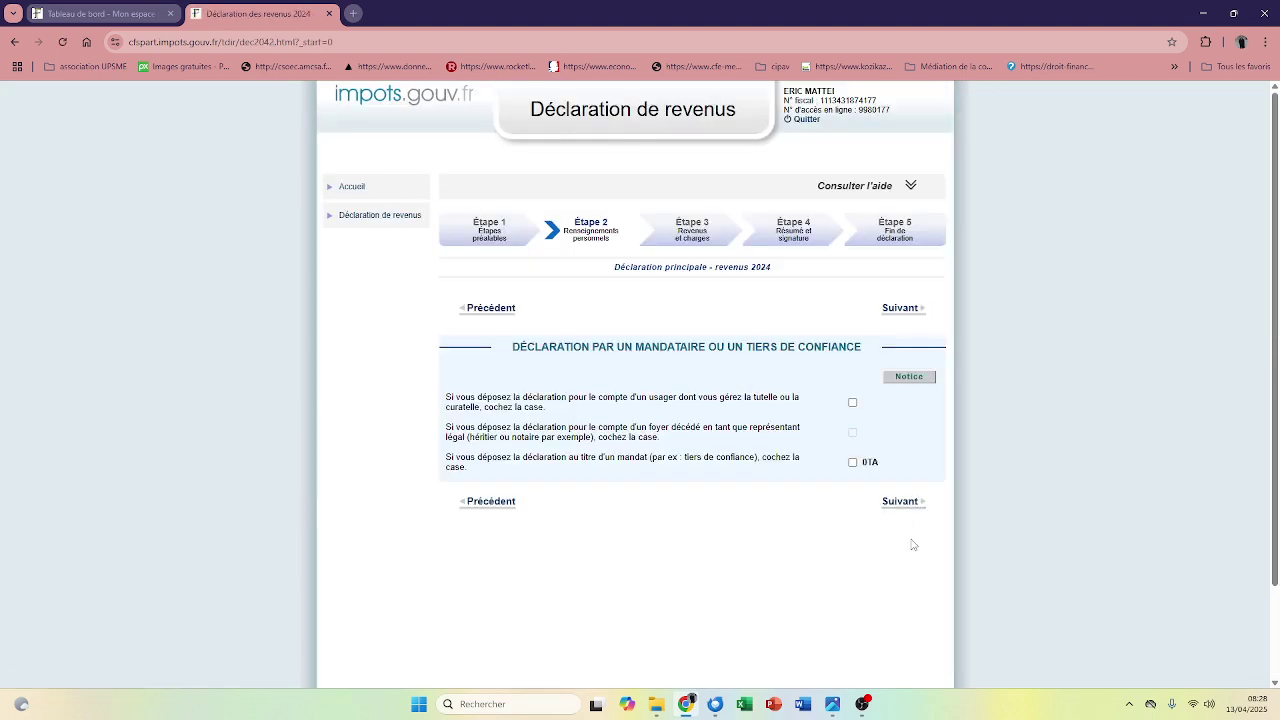
click(900, 503)
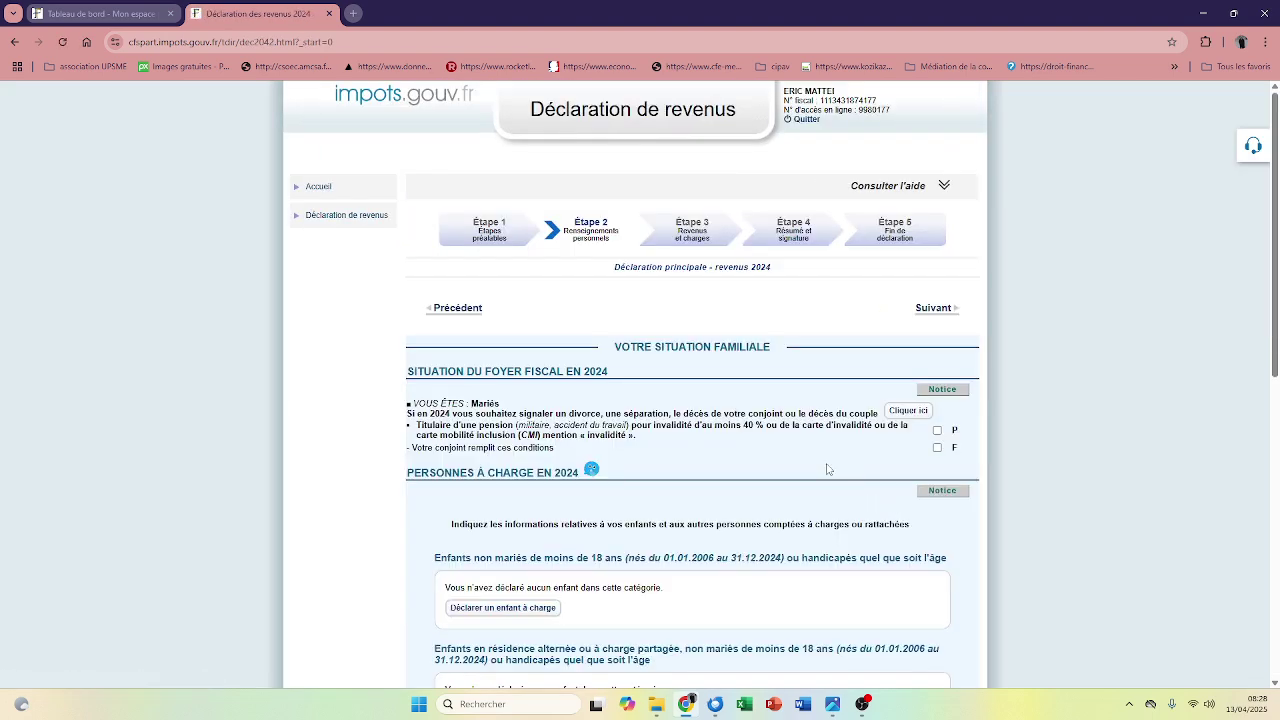
scroll(835, 475, down, 9)
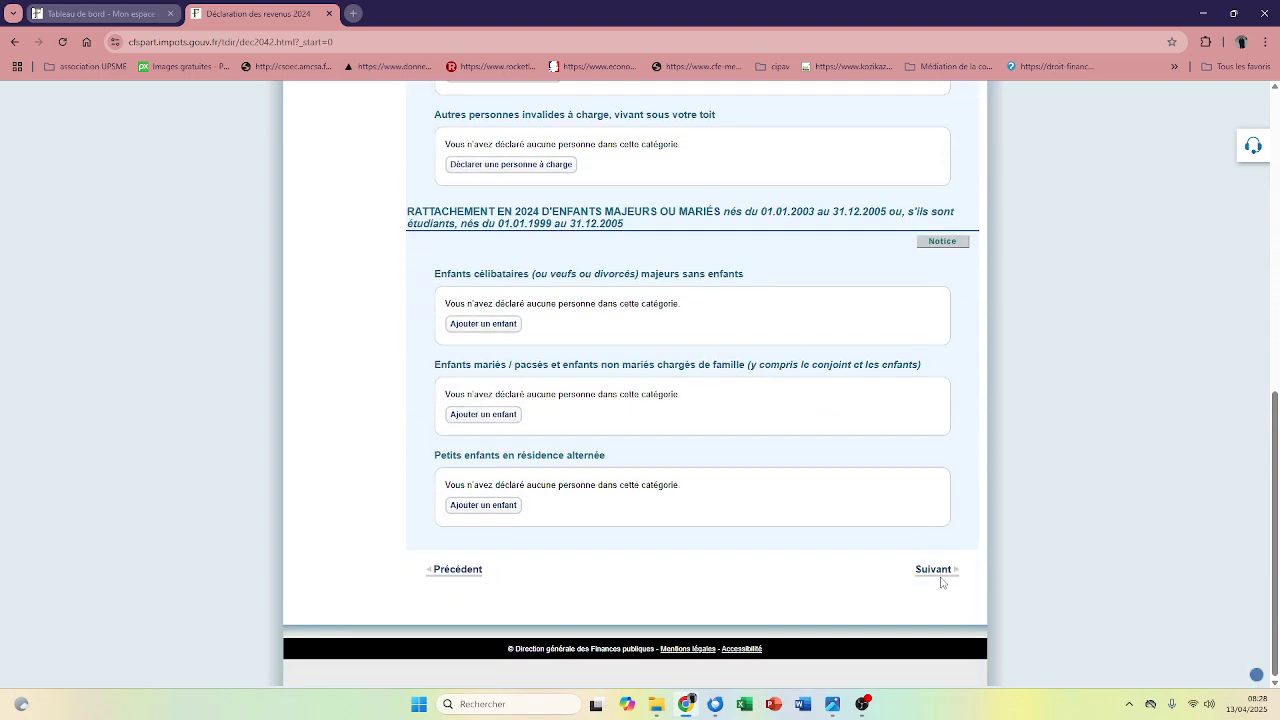
click(933, 569)
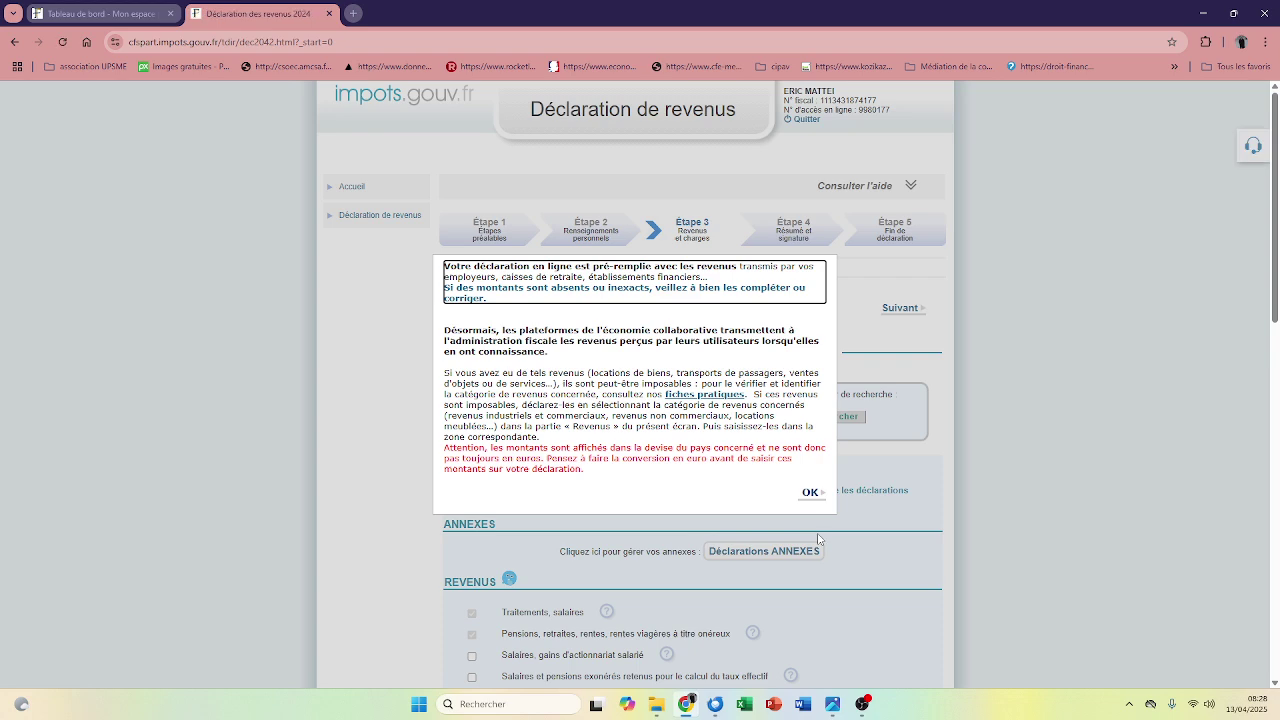
click(810, 496)
Select the income category Micro-entrepreneur ayant opté pour le versement libératoire de l'impôt sur le revenu and dismiss its information message
scroll(846, 538, down, 4)
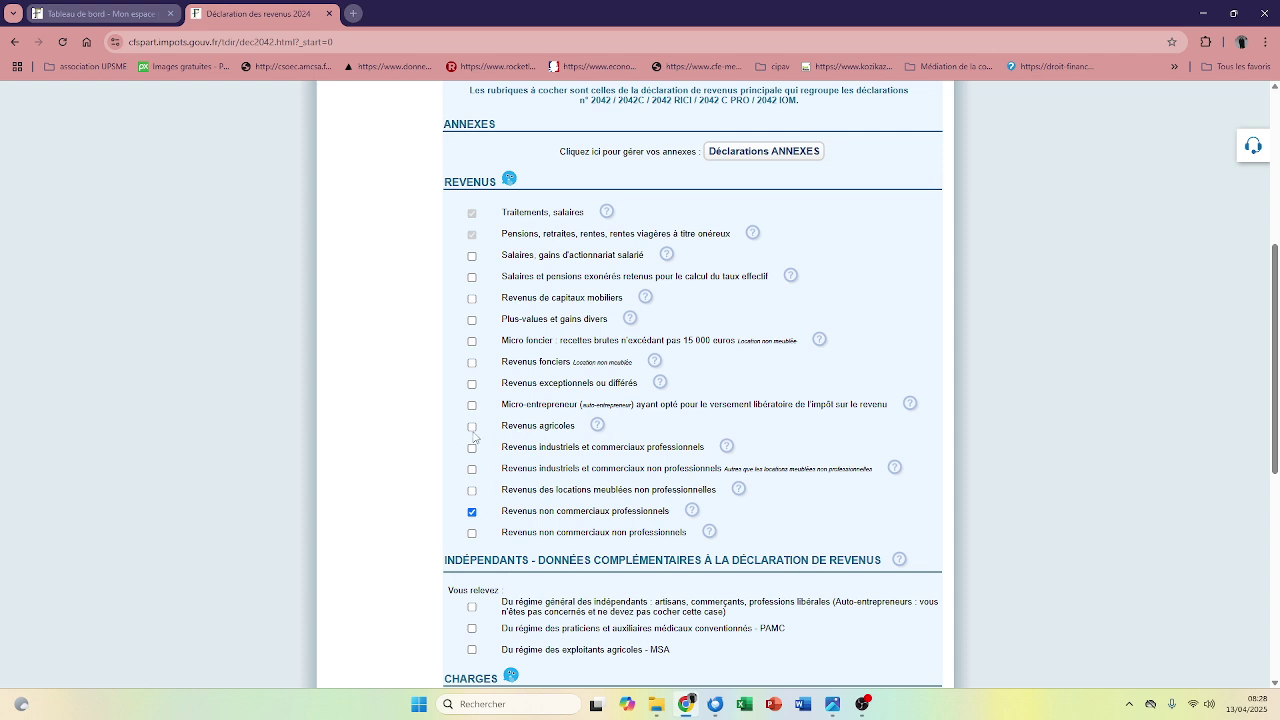
click(473, 406)
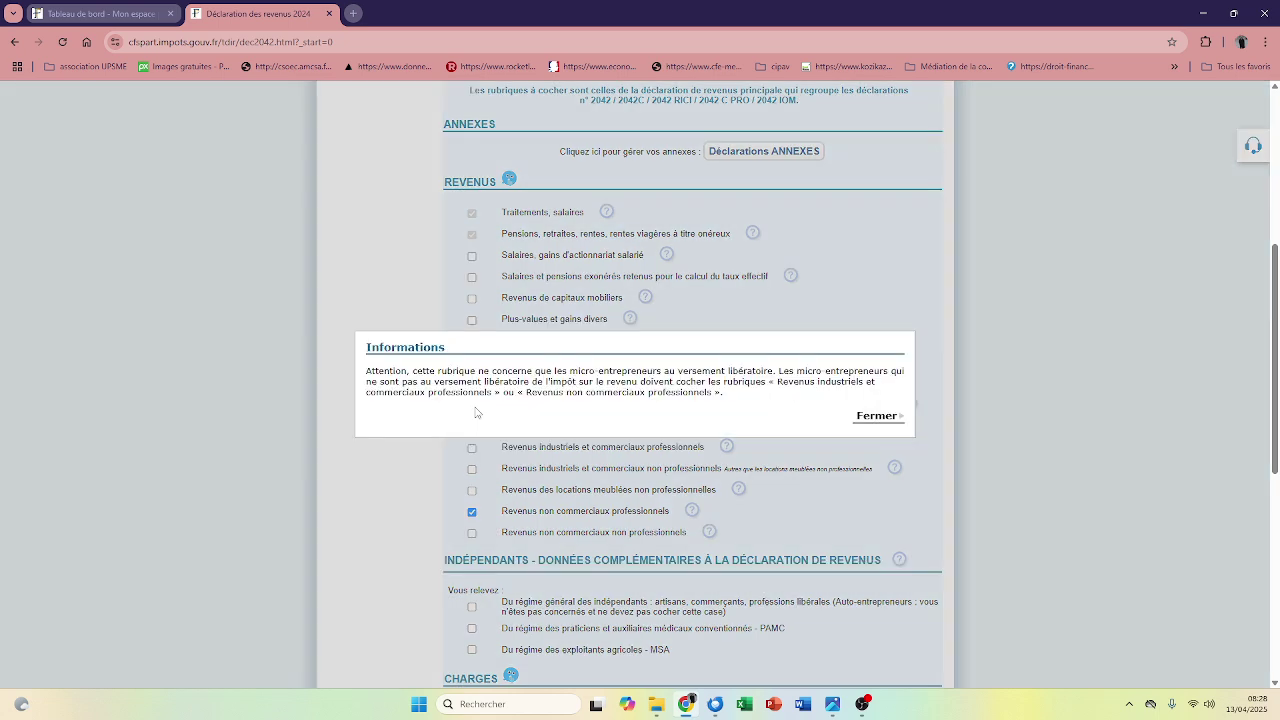
click(863, 420)
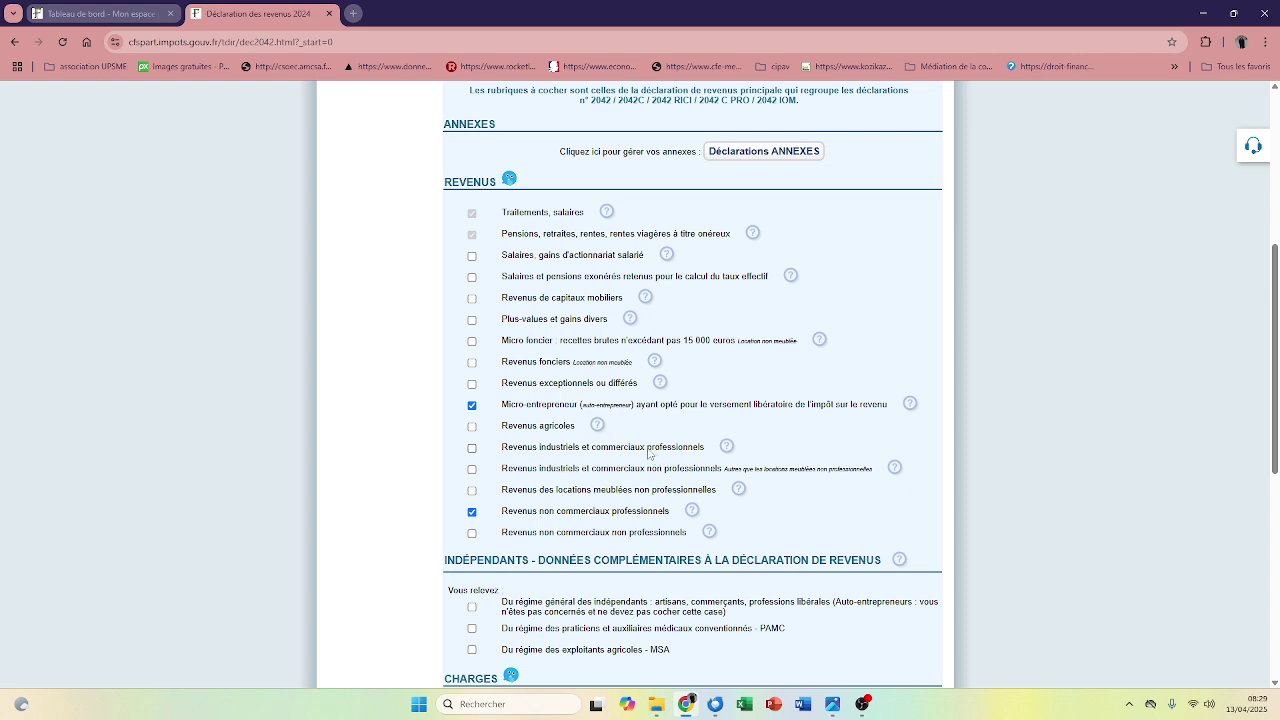
Deselect the category Revenus non commerciaux professionnels and confirm the deletion of its amounts
drag(647, 449, 709, 450)
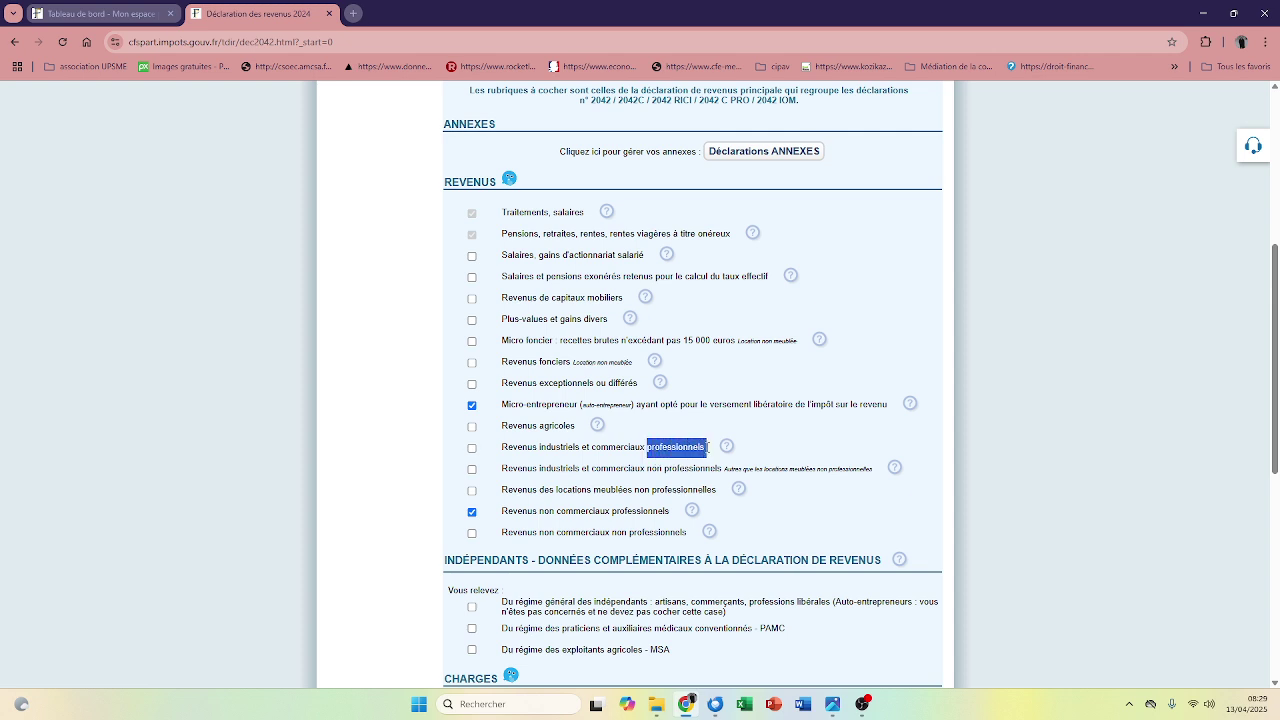
click(472, 448)
click(472, 448)
click(472, 513)
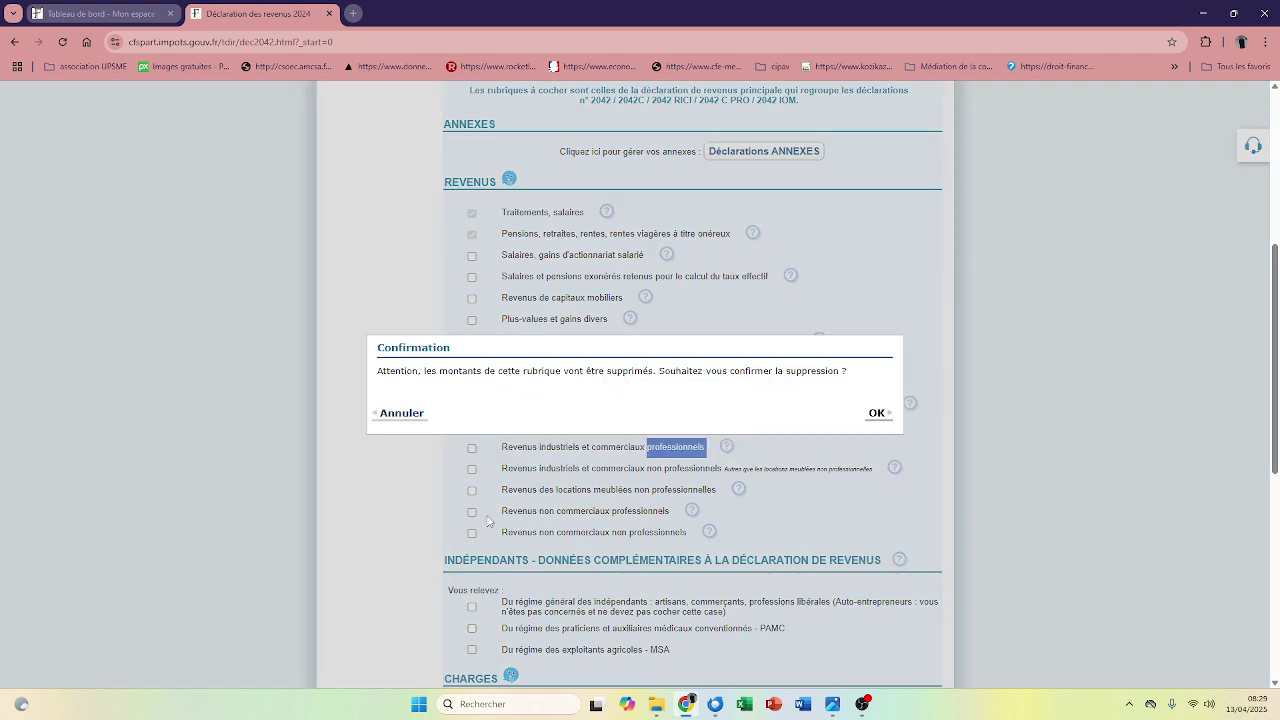
click(880, 416)
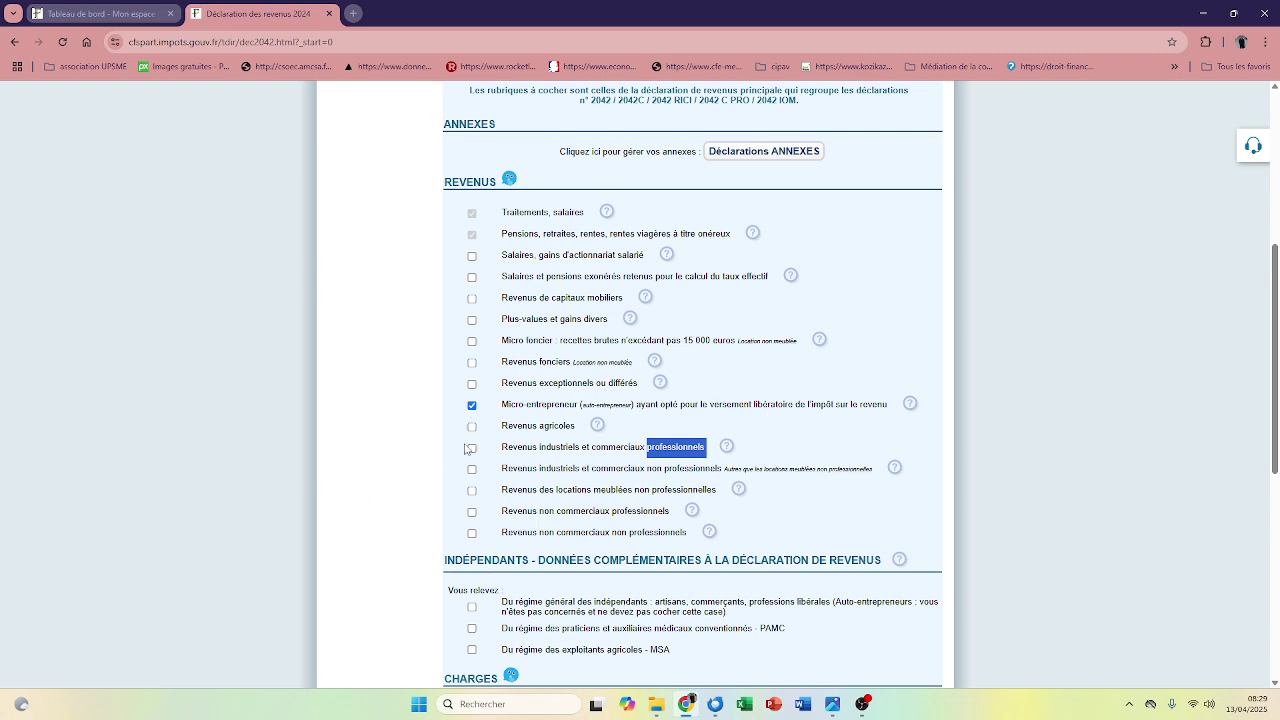
Replace the micro-entrepreneur versement libératoire category with Revenus industriels et commerciaux professionnels and Revenus non commerciaux professionnels
click(471, 406)
click(472, 448)
click(472, 512)
drag(613, 513, 671, 513)
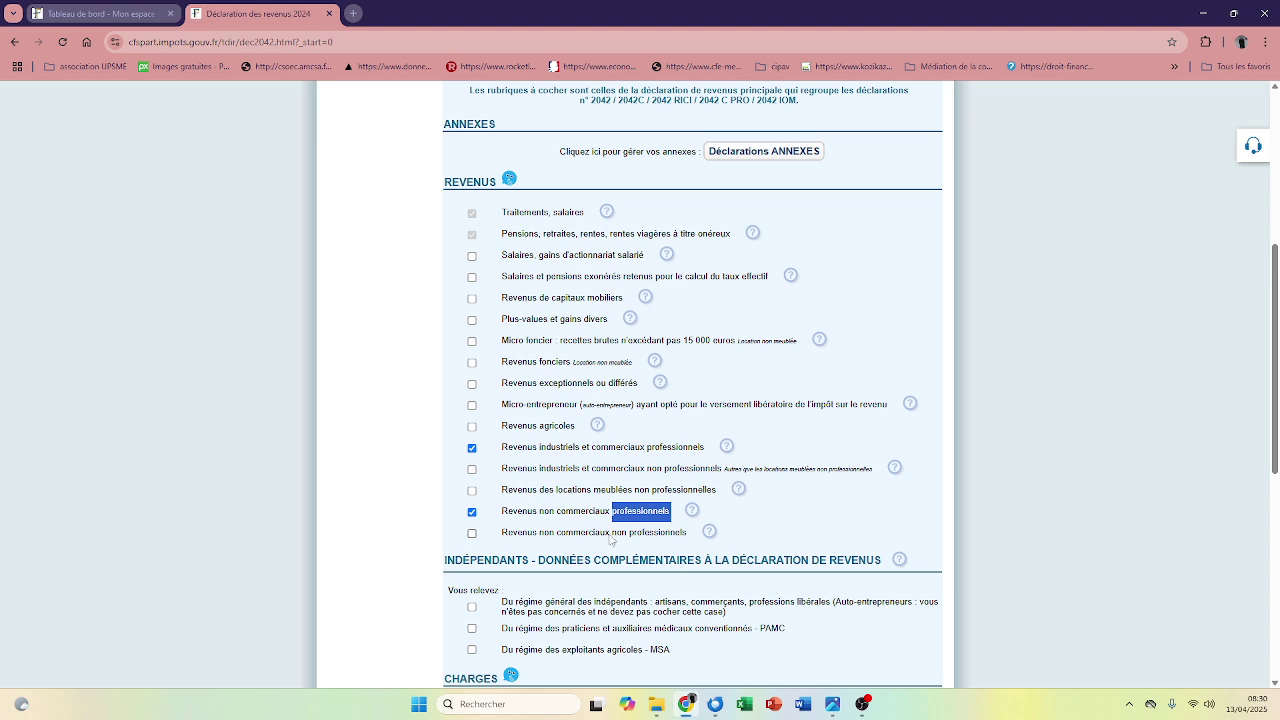
Switch the selection from the two professional income categories back to Micro-entrepreneur with versement libératoire, confirming the deletion of amounts
click(472, 450)
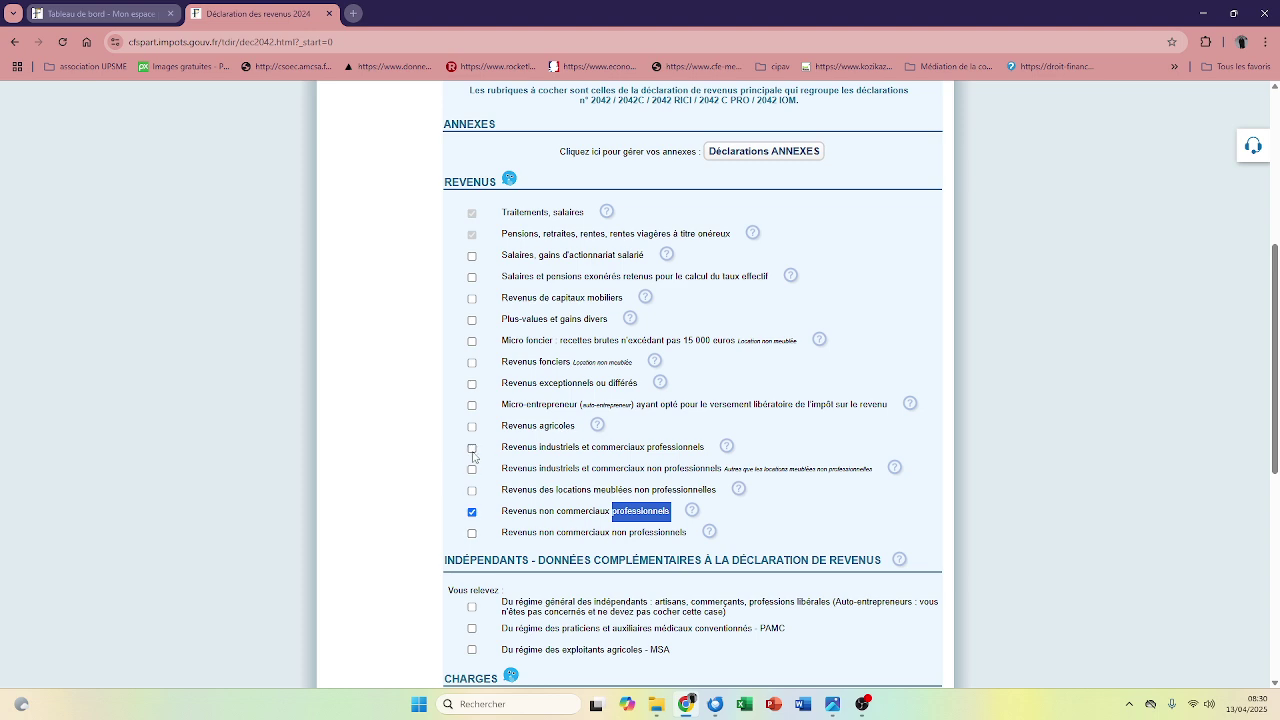
click(472, 512)
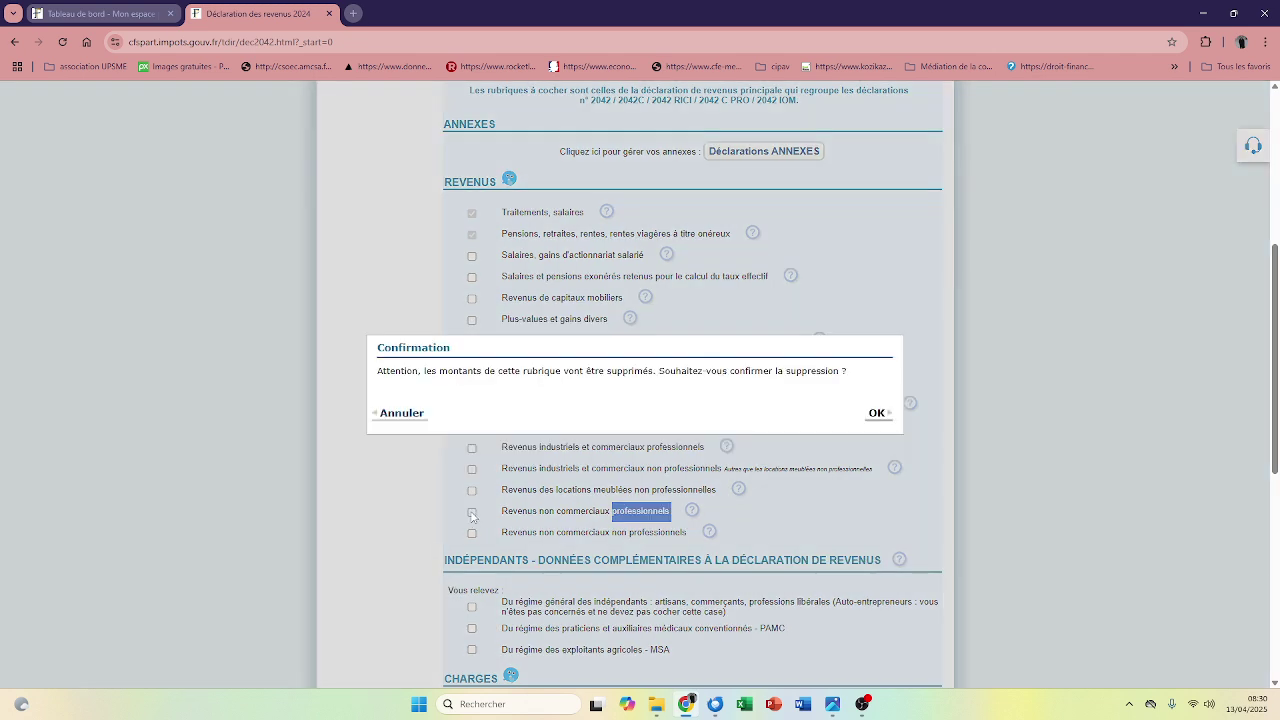
click(876, 414)
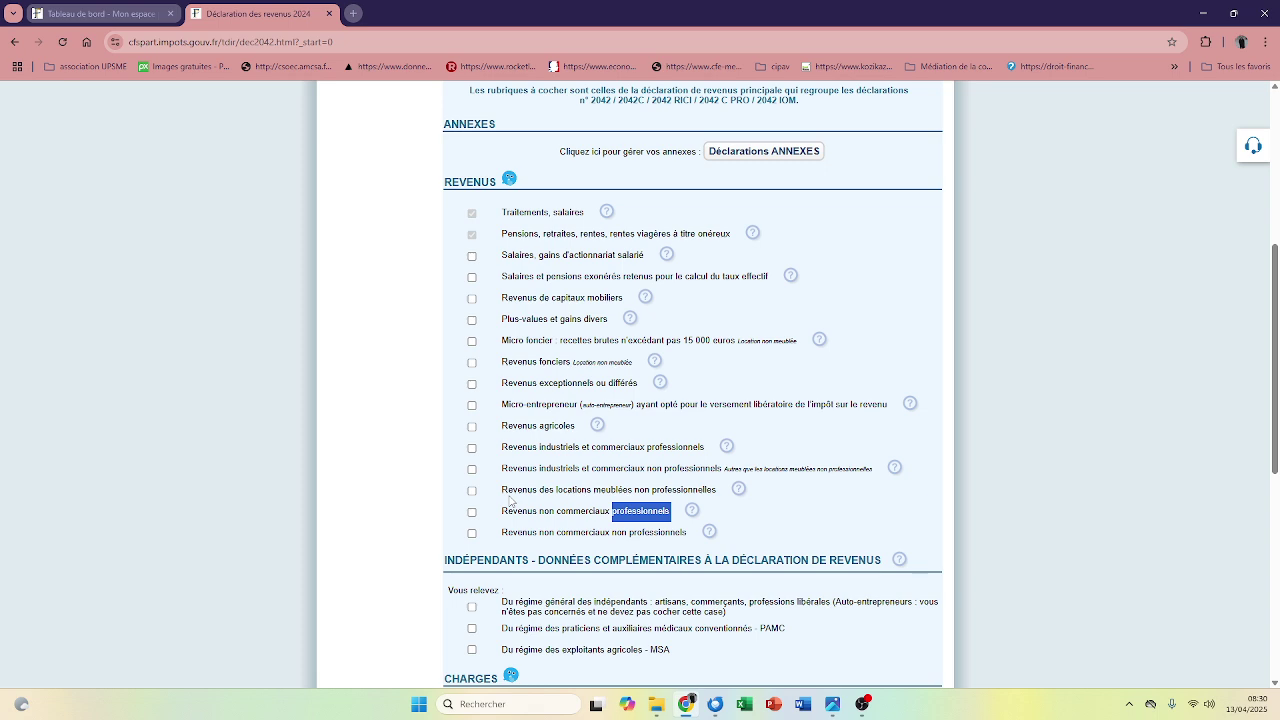
click(473, 406)
click(878, 416)
Validate the selected income and charges categories, proceed to the Traitements, salaires page, and acknowledge the retenue à la source notice
scroll(815, 421, down, 5)
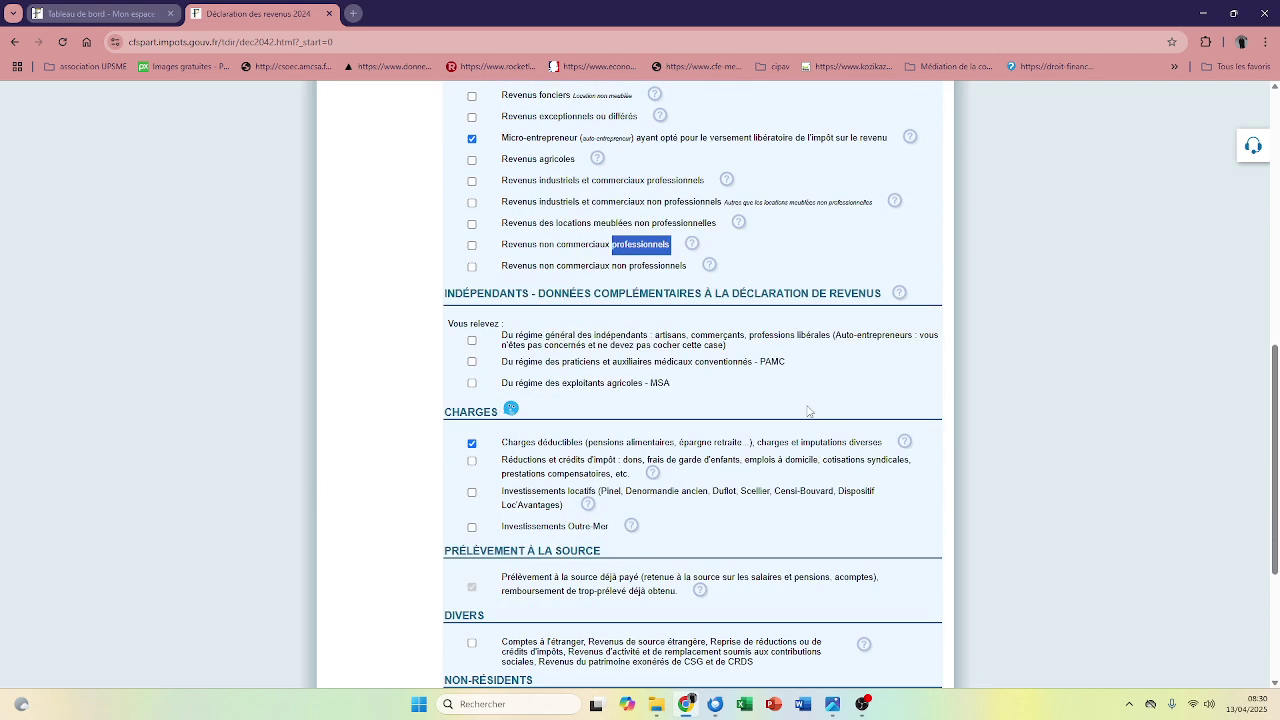
scroll(809, 411, down, 2)
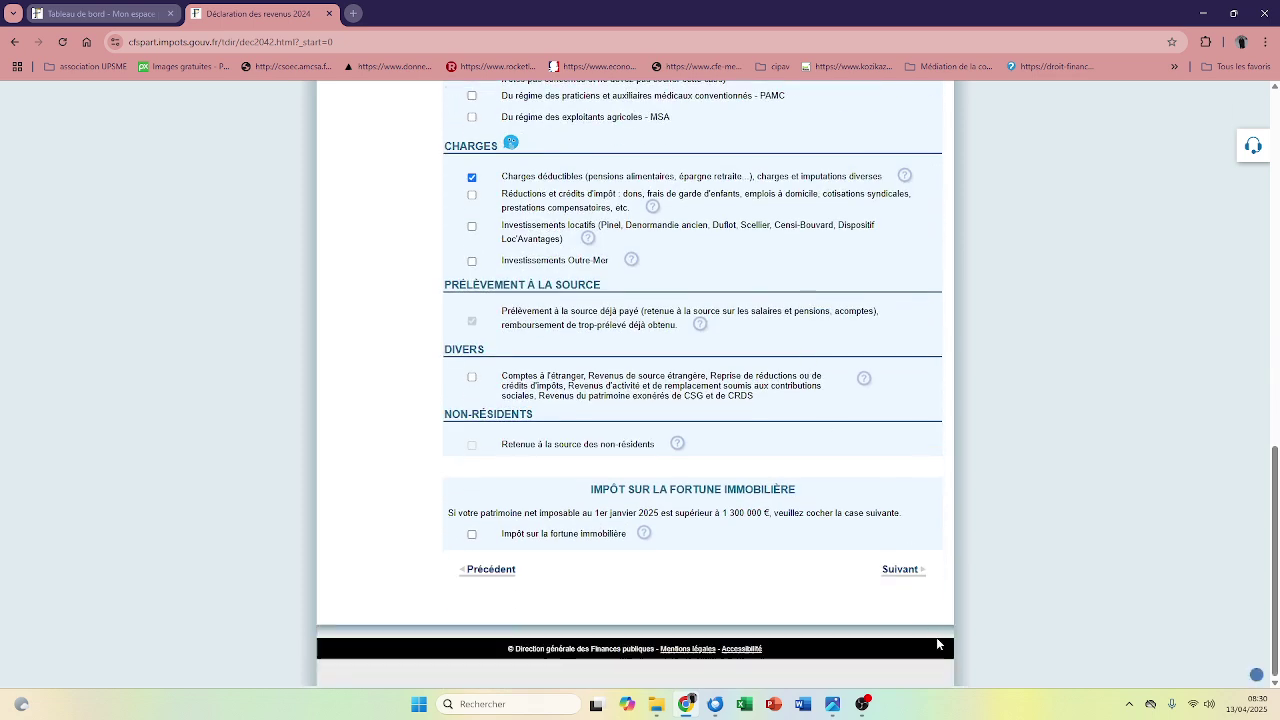
click(897, 571)
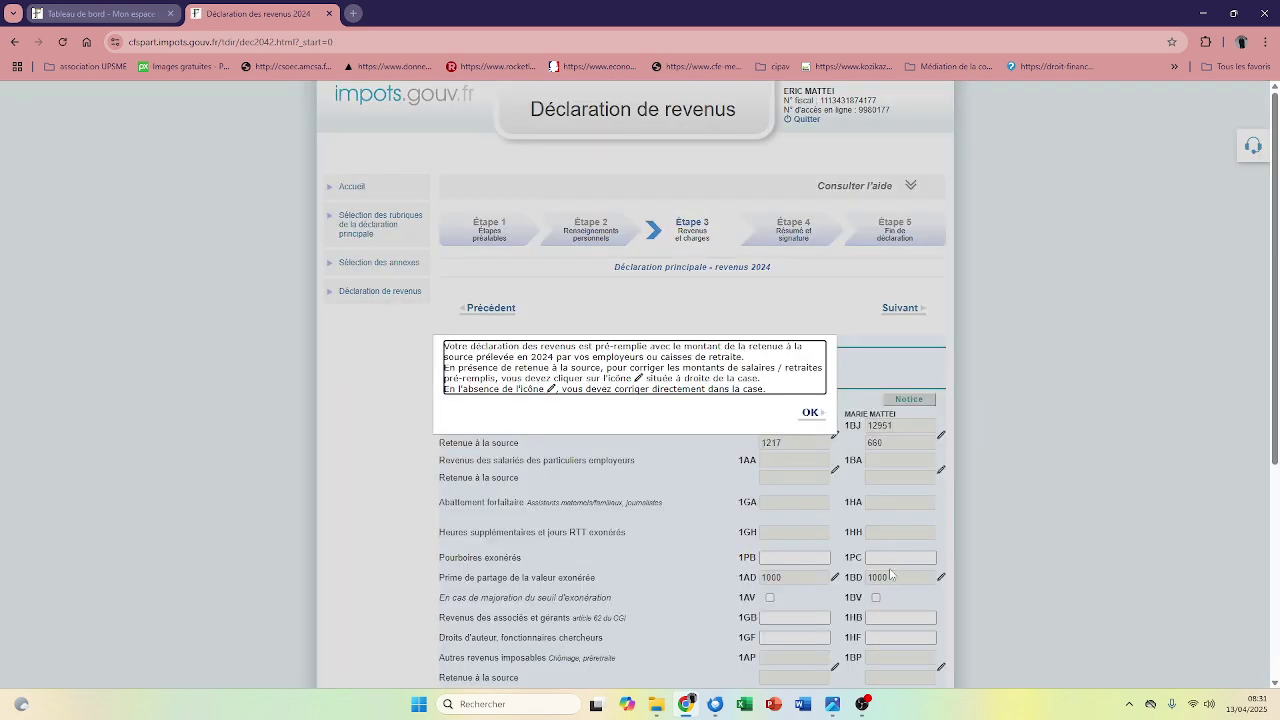
click(808, 418)
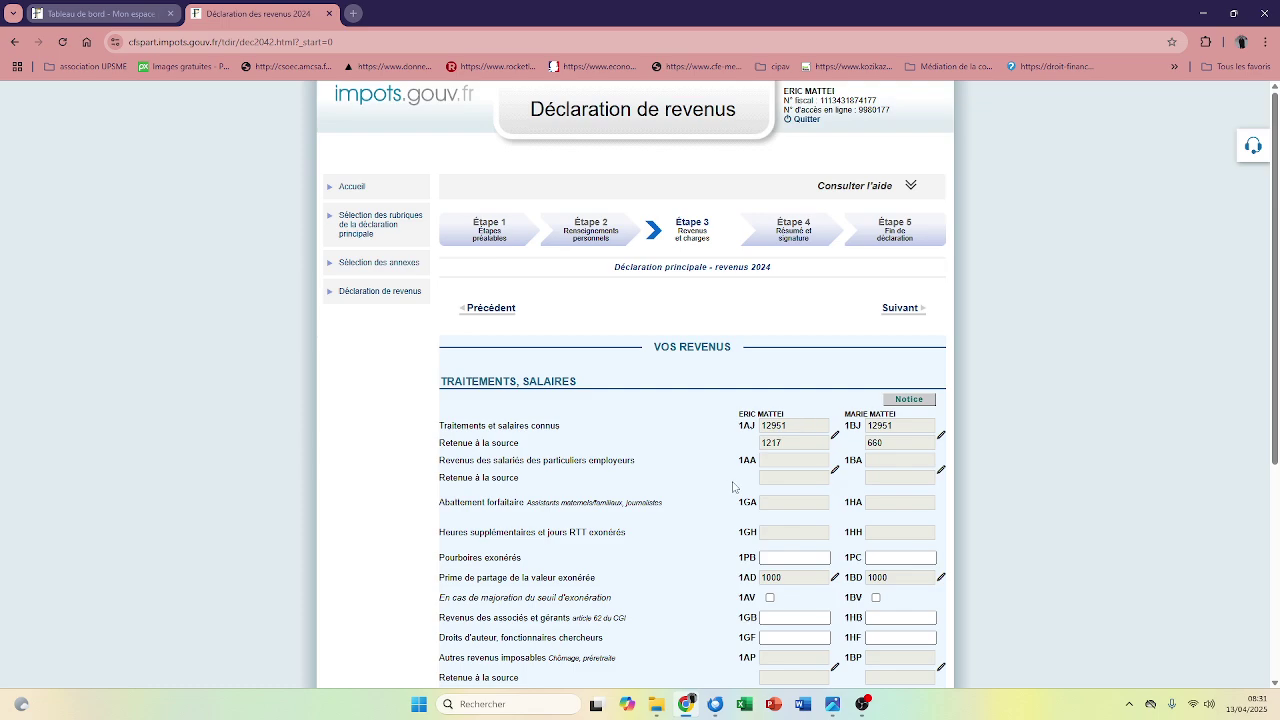
Accept the pre-filled salary and pension pages, proceed to the micro-entrepreneur versement libératoire page, and acknowledge its notice
scroll(712, 482, down, 4)
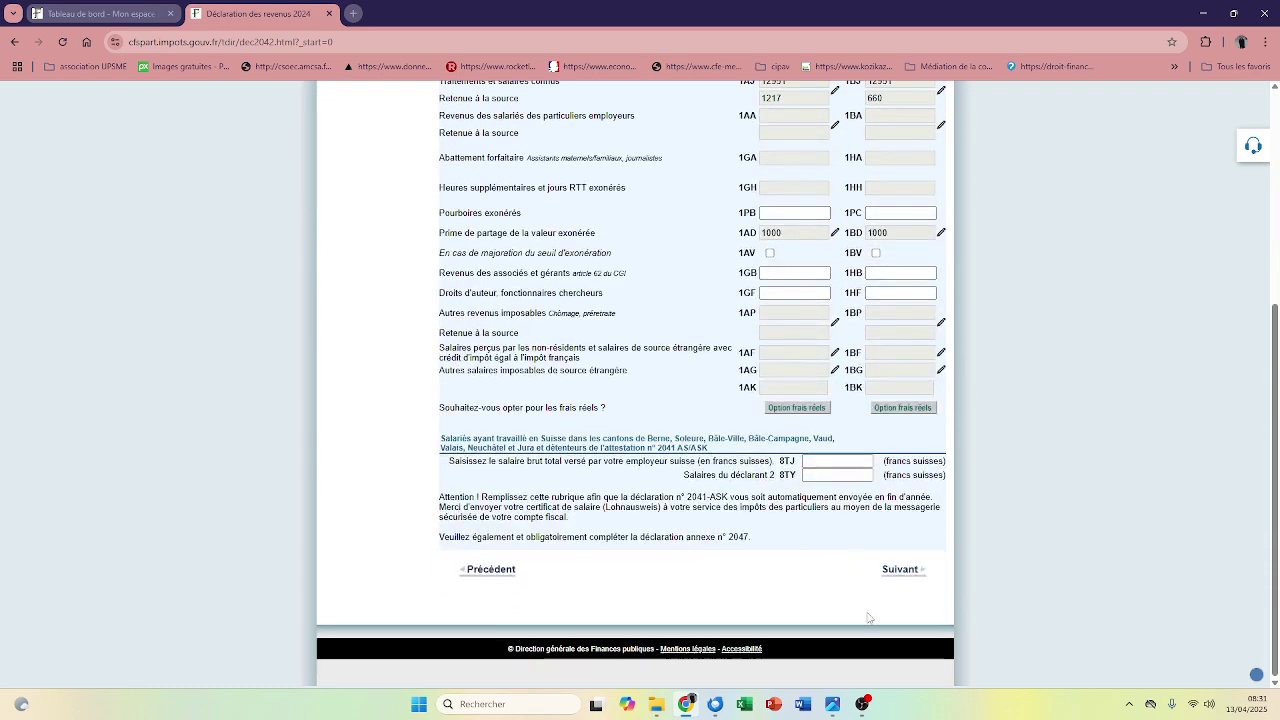
click(897, 570)
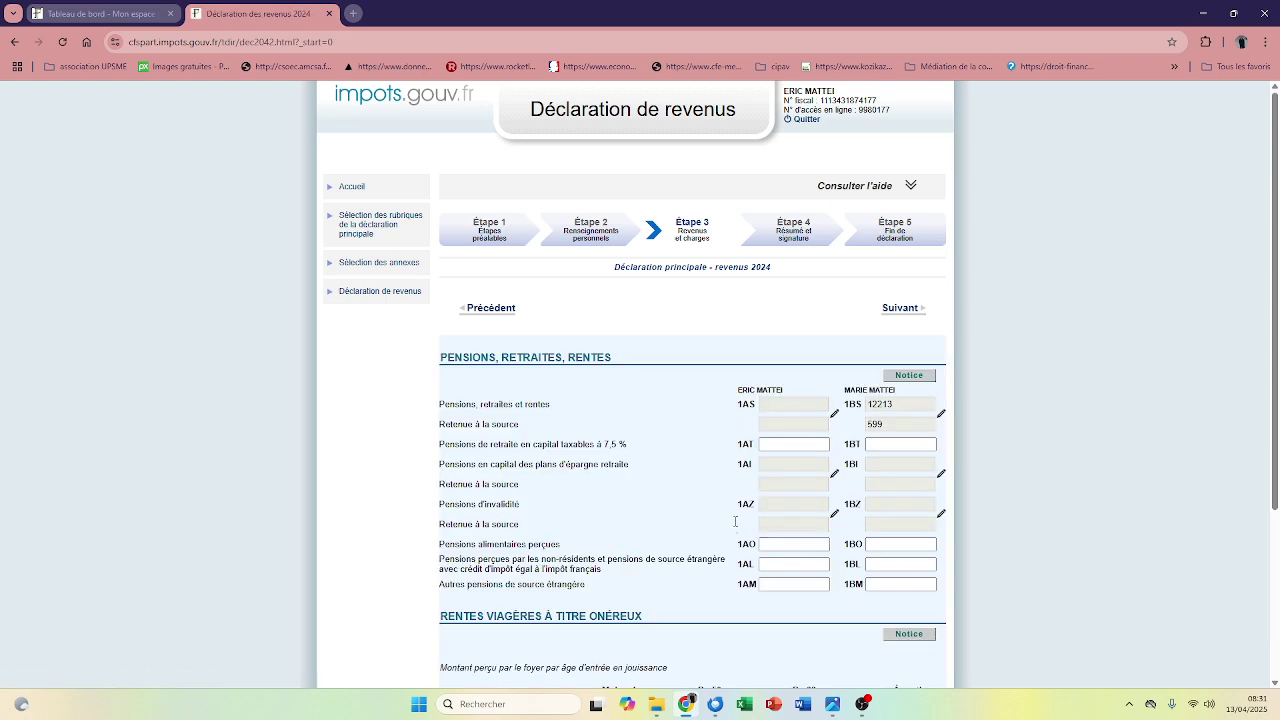
scroll(900, 580, down, 2)
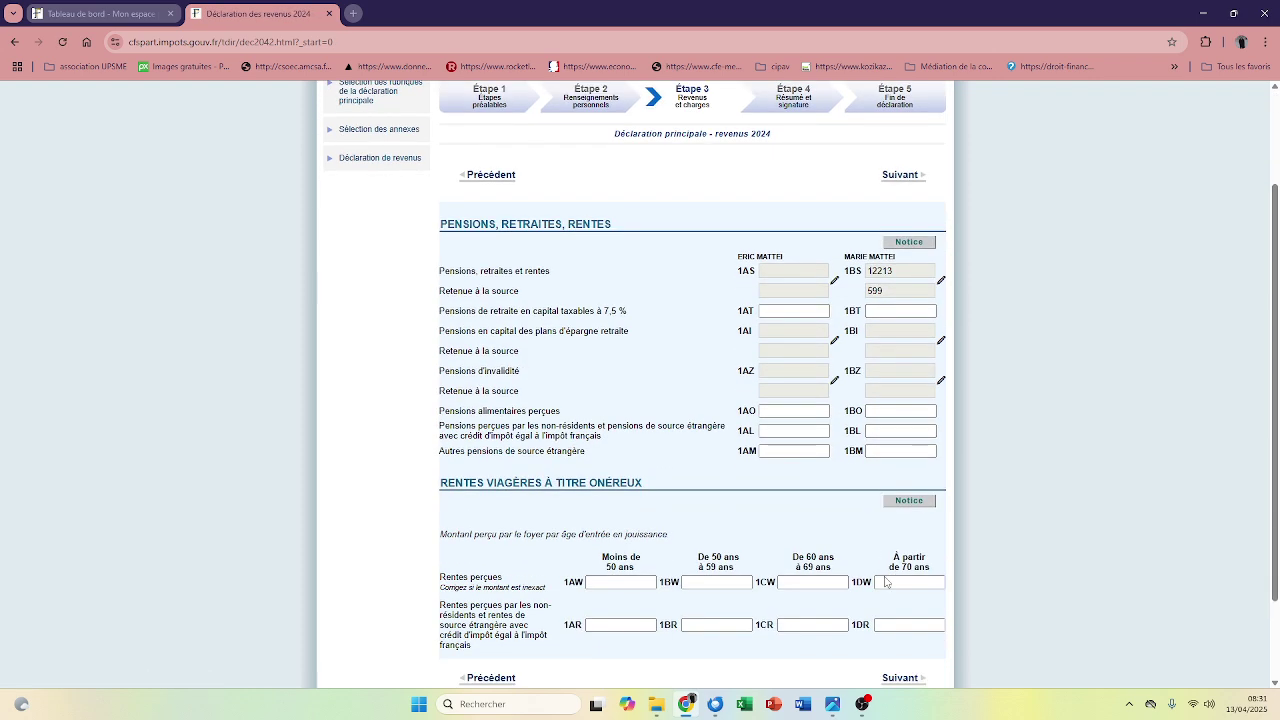
click(897, 572)
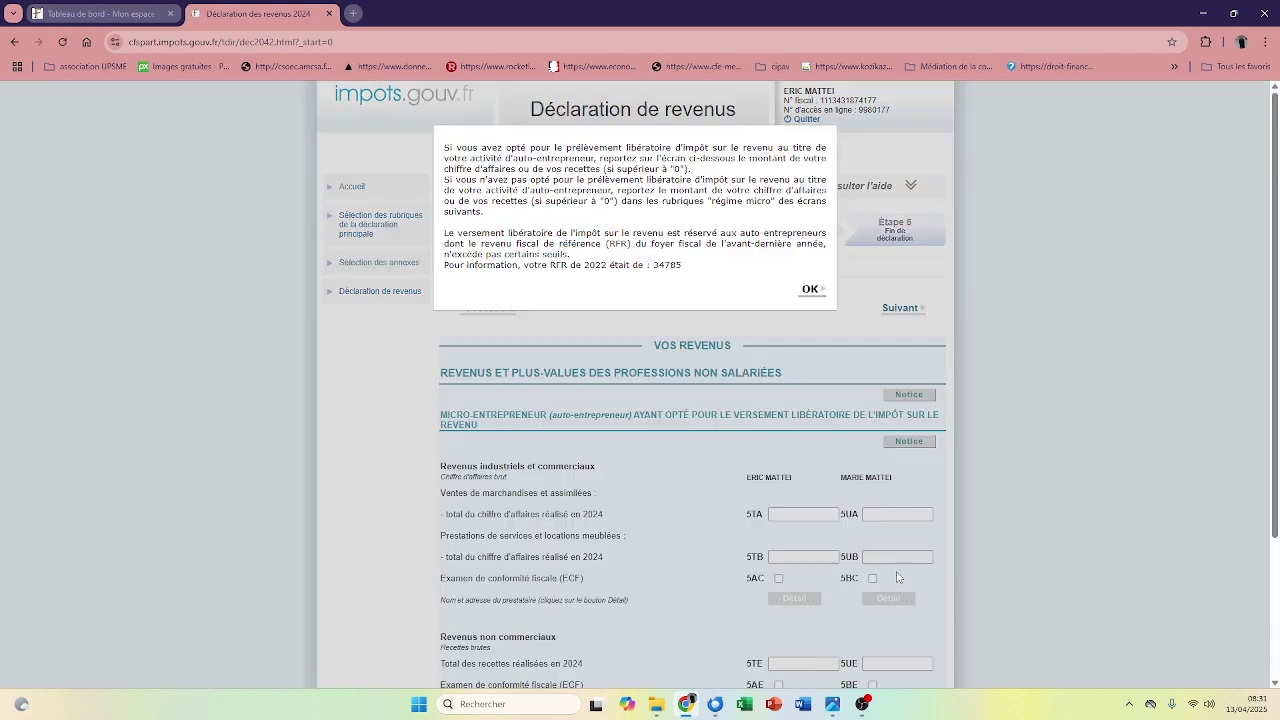
click(811, 289)
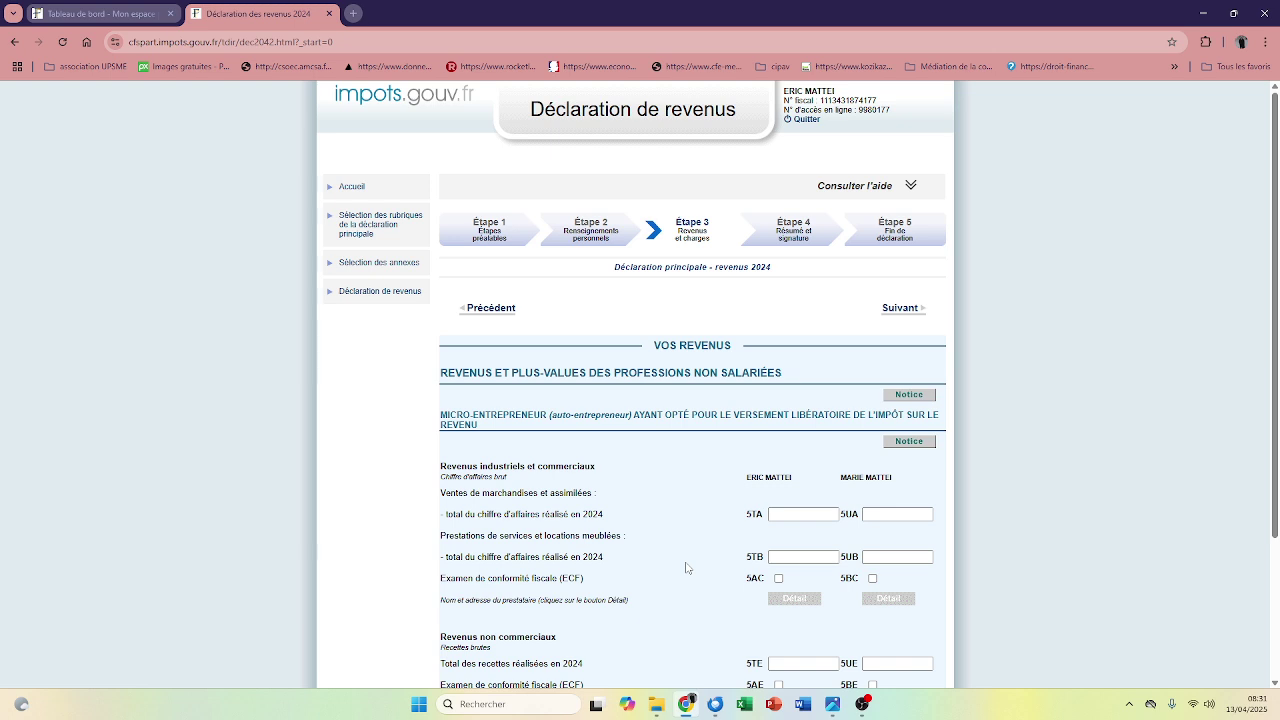
Examine the turnover fields for Revenus industriels et commerciaux and Revenus non commerciaux, including codes 5TA and 5UA for each declarant
scroll(678, 565, down, 3)
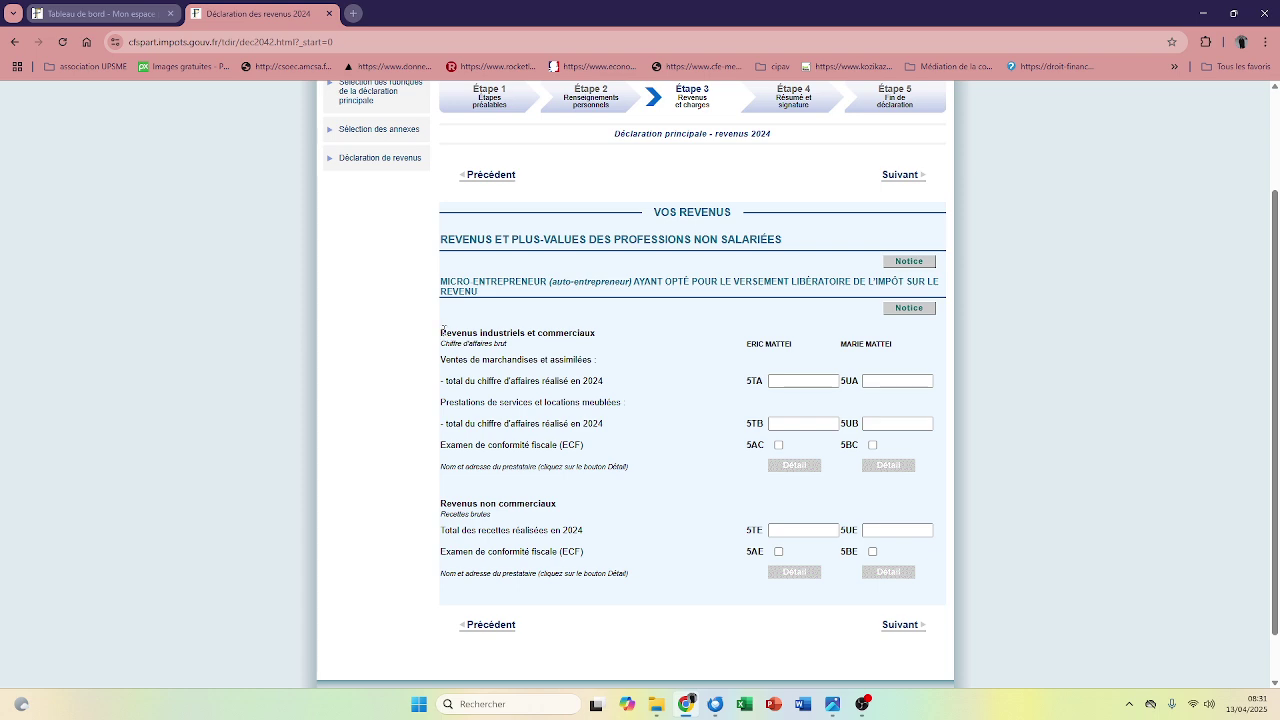
drag(442, 332, 586, 343)
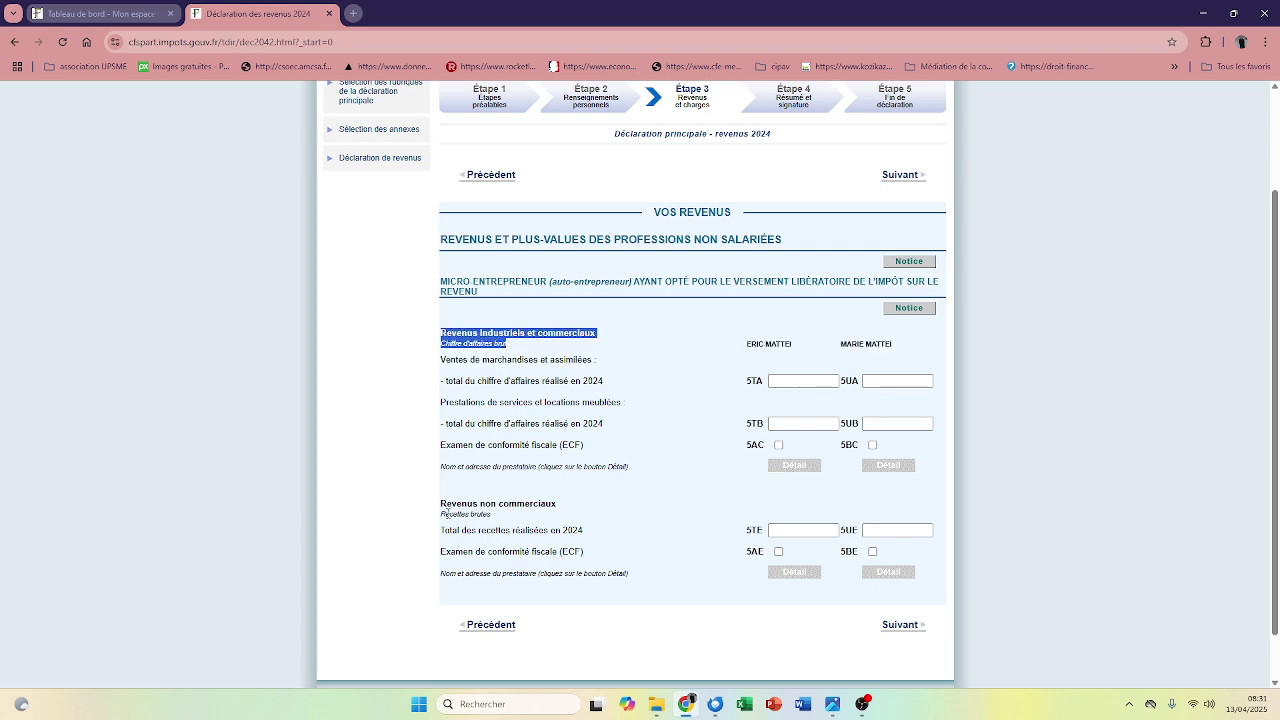
drag(442, 505, 560, 508)
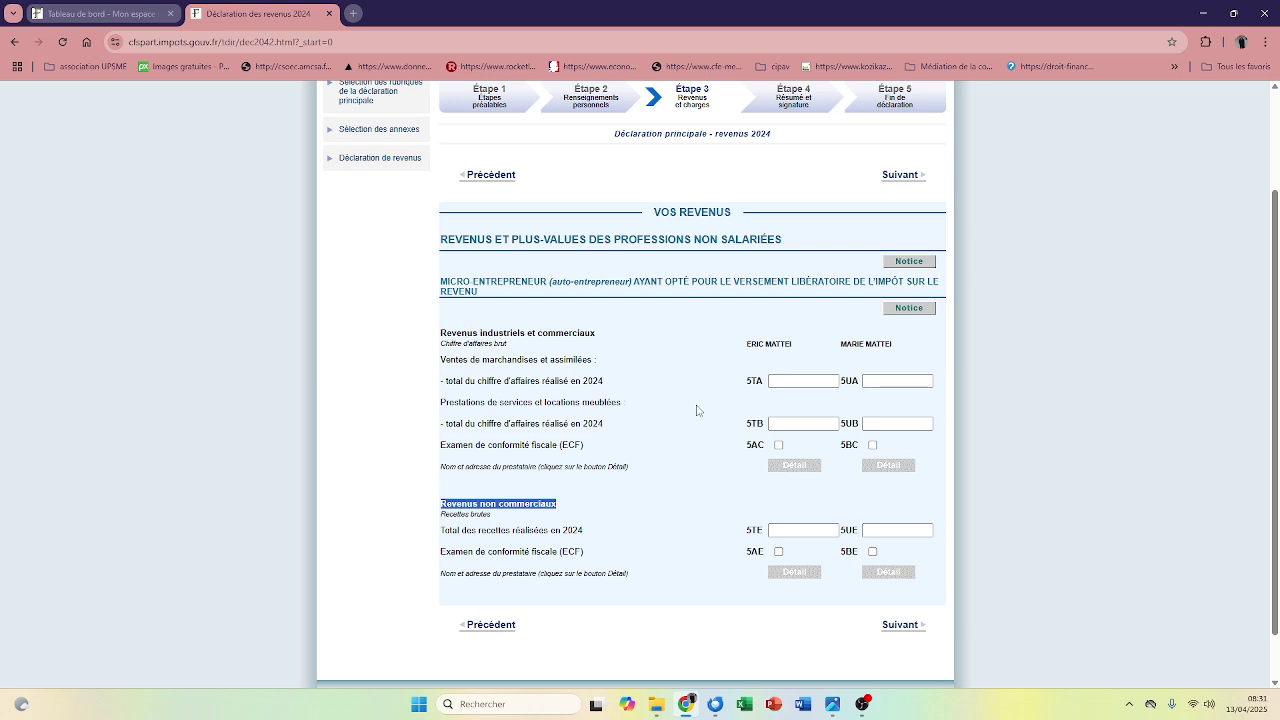
click(789, 380)
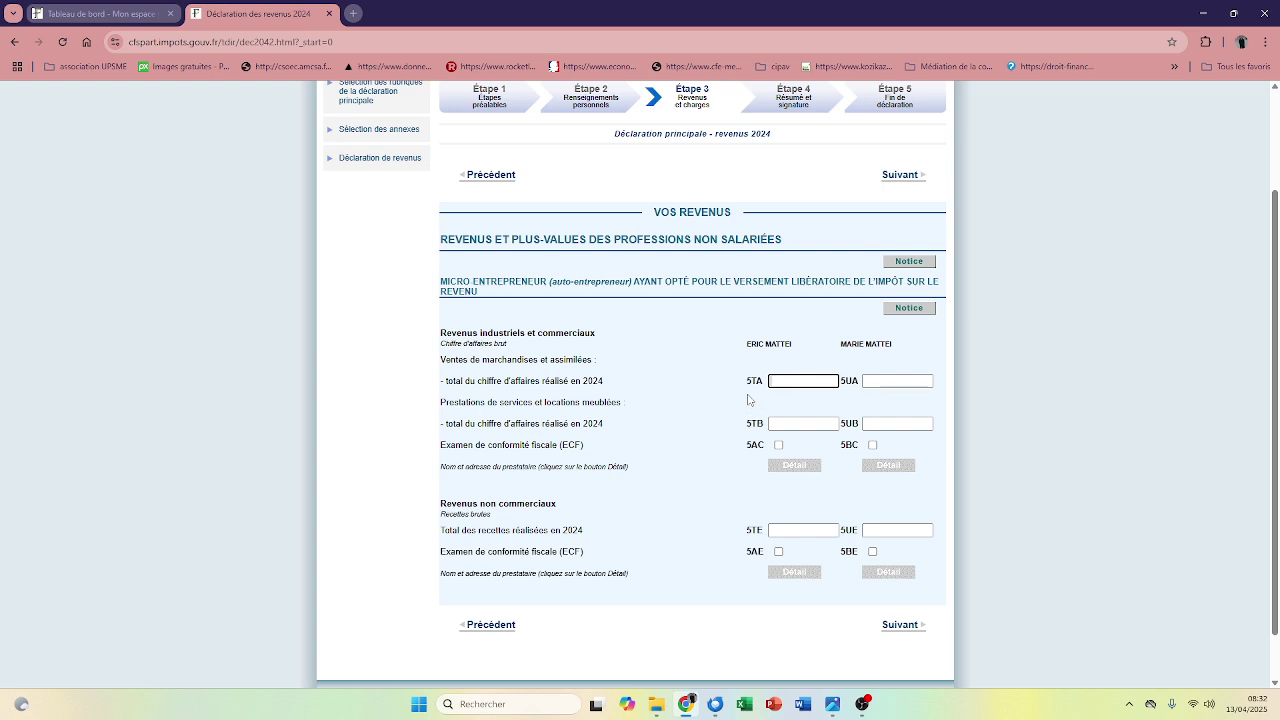
double_click(751, 382)
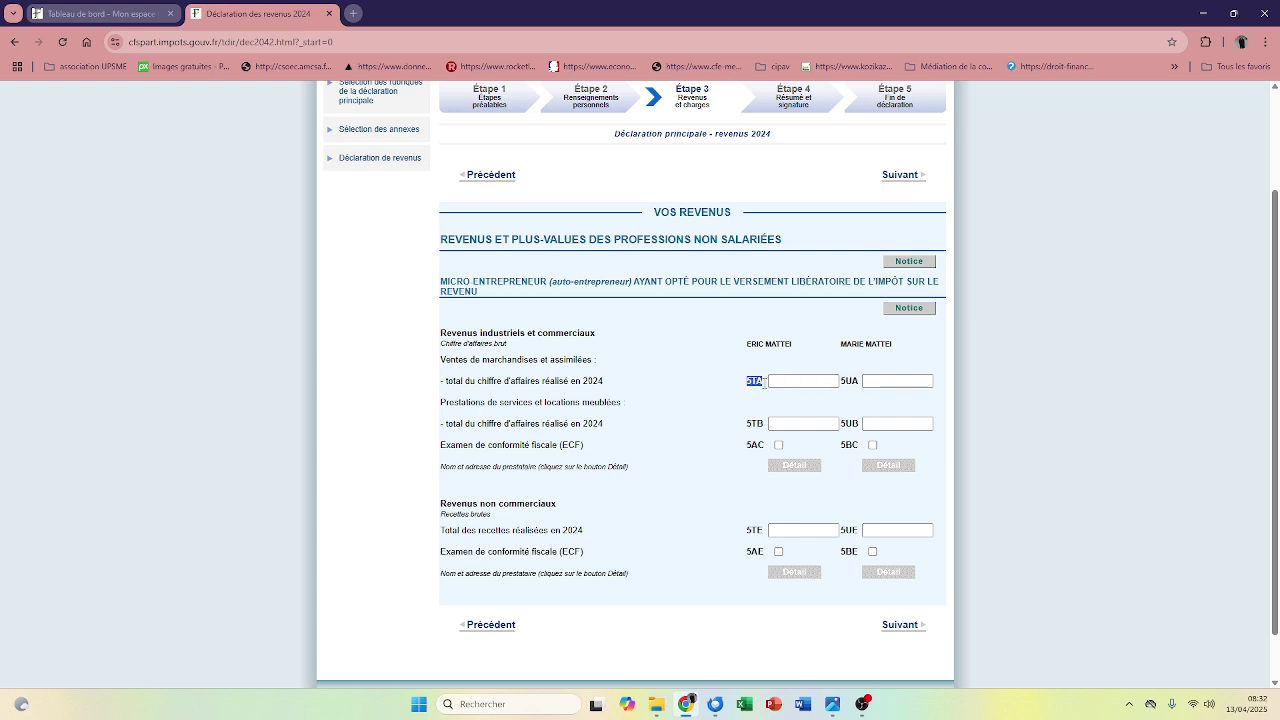
double_click(849, 381)
Go back through the pension and salary pages to the income category selection, accepting the loss of unsaved data
click(495, 627)
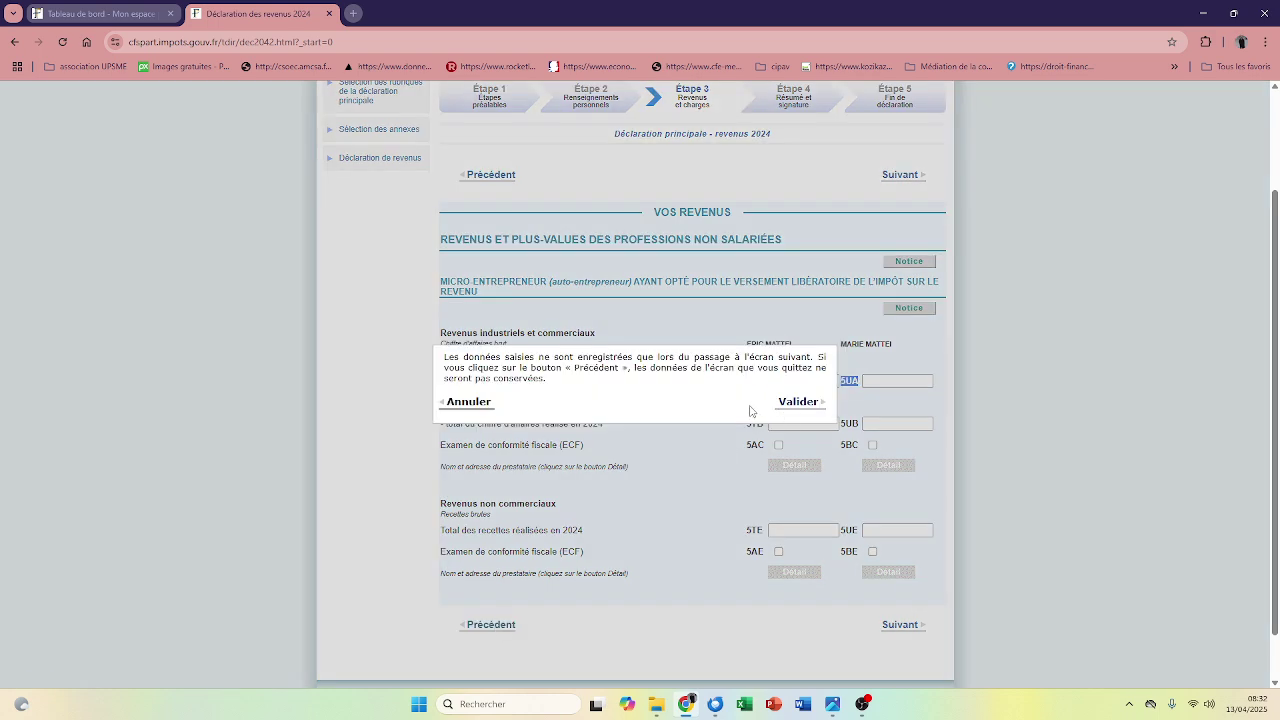
click(798, 401)
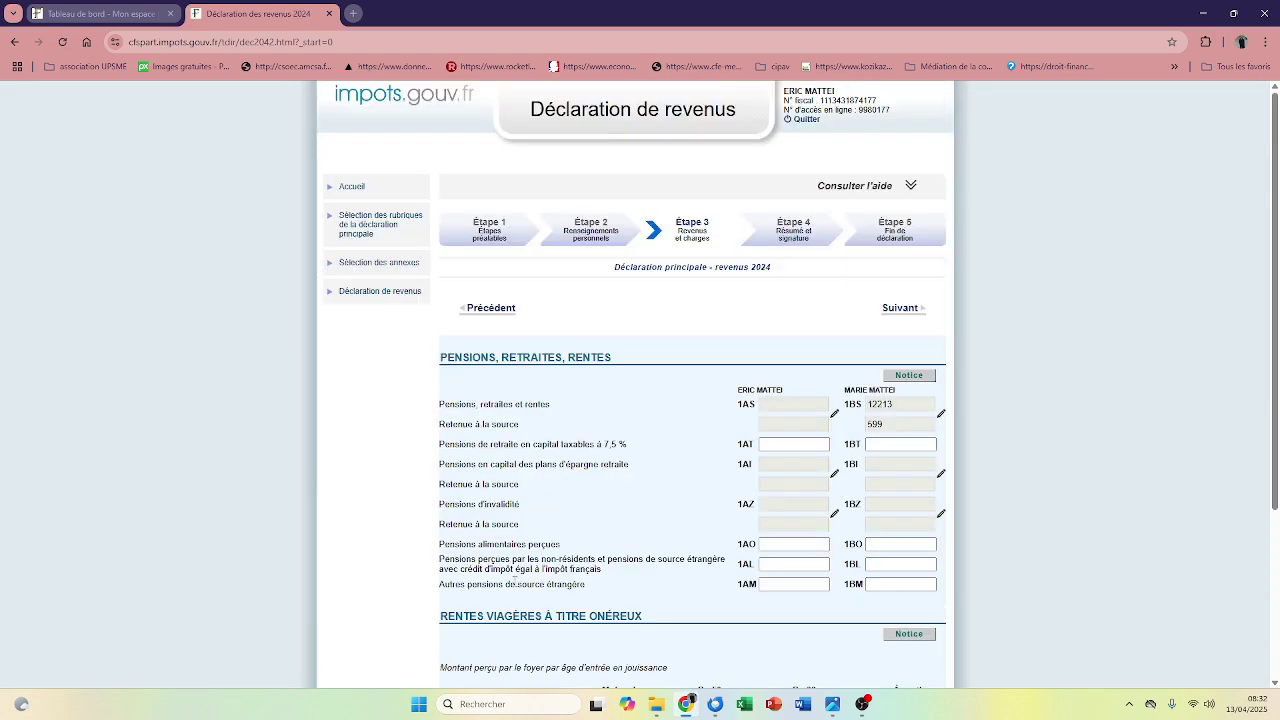
scroll(515, 578, down, 3)
click(491, 569)
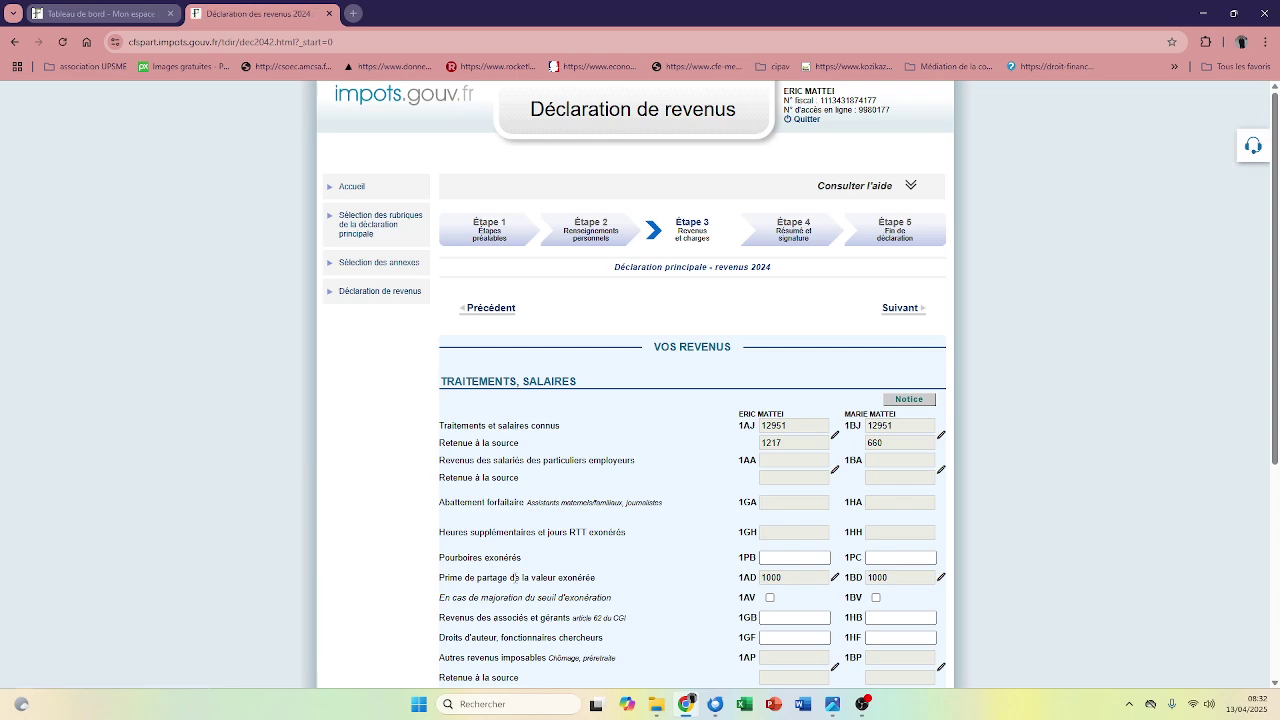
scroll(513, 578, down, 3)
click(500, 588)
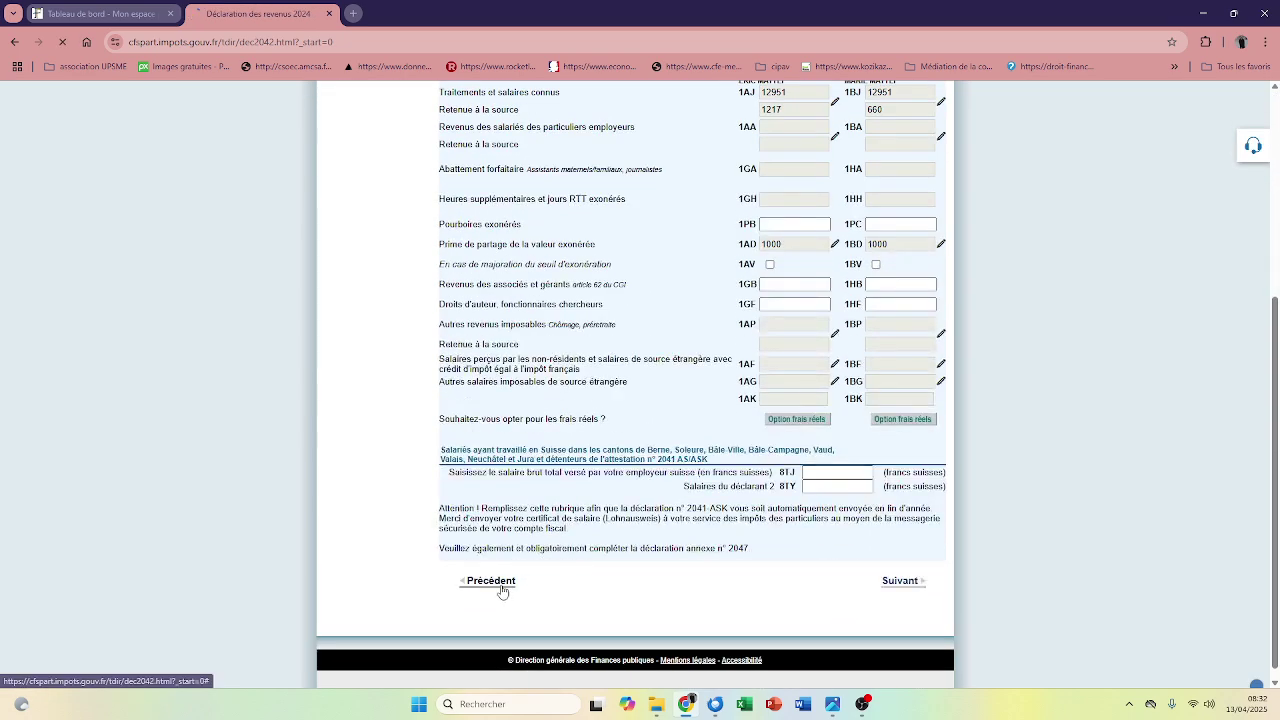
Replace the Micro-entrepreneur versement libératoire category with Revenus industriels et commerciaux professionnels, confirming the deletion of amounts
scroll(476, 514, down, 4)
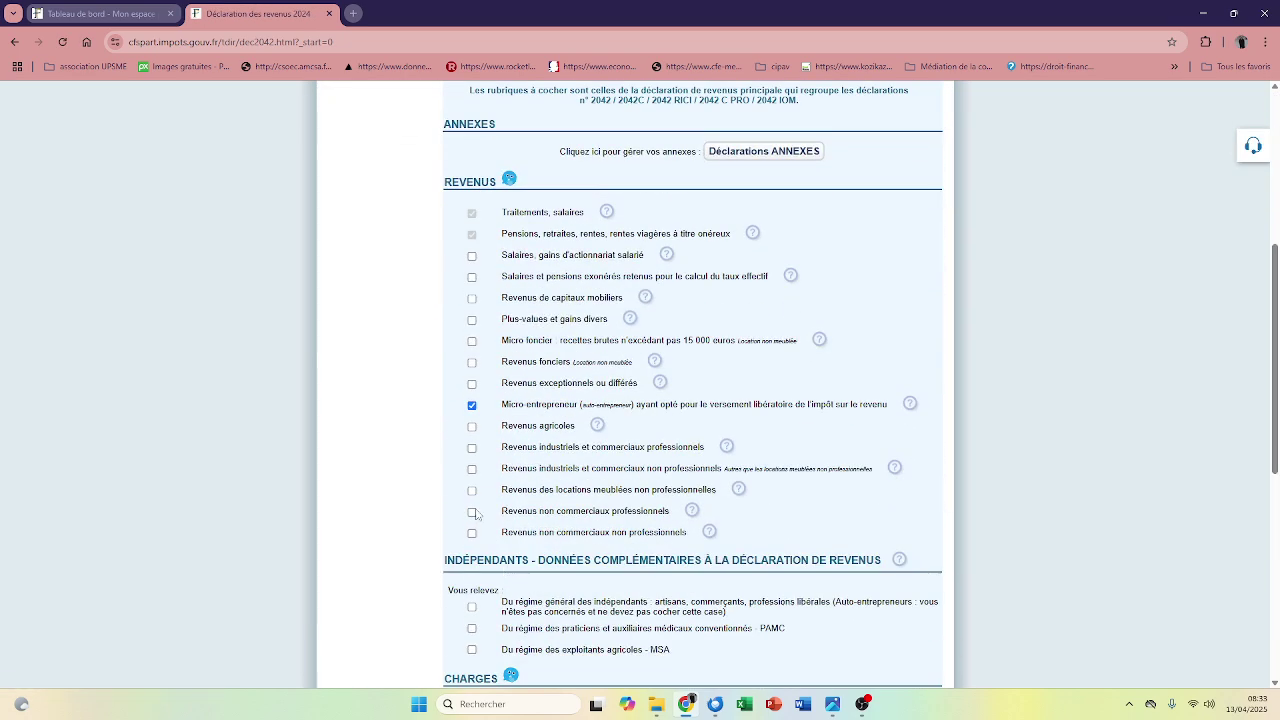
click(472, 405)
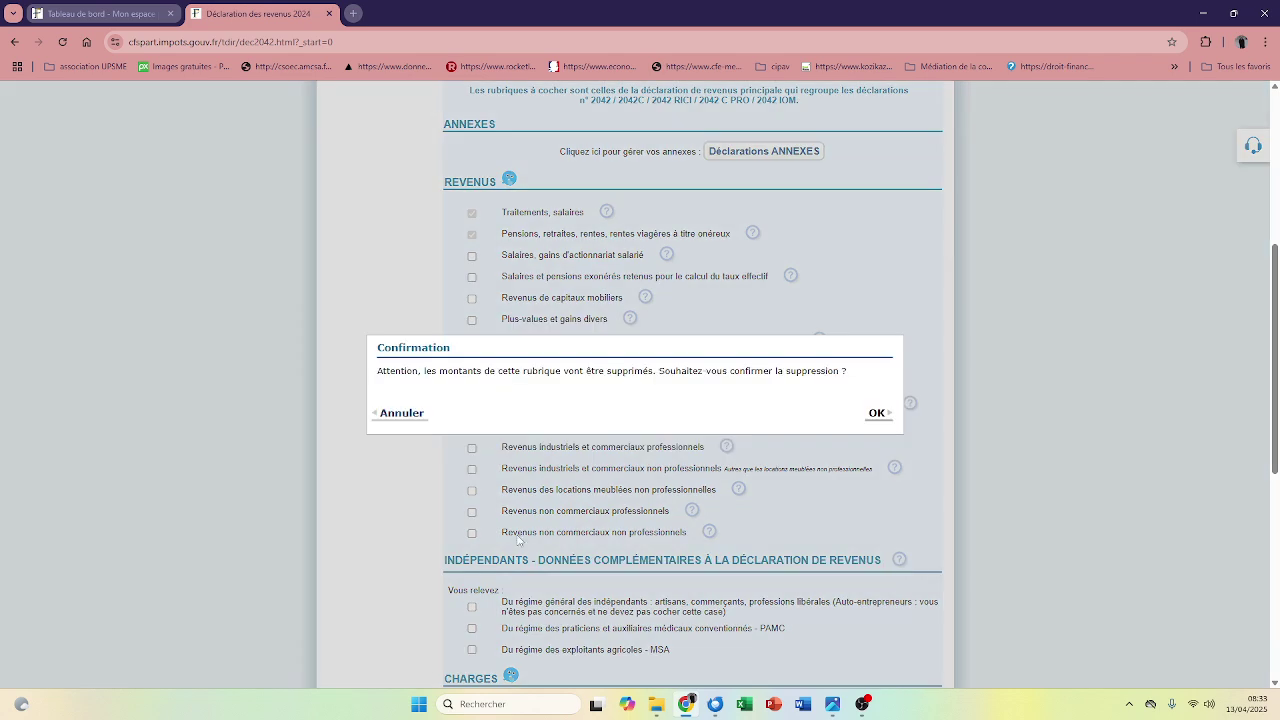
click(878, 412)
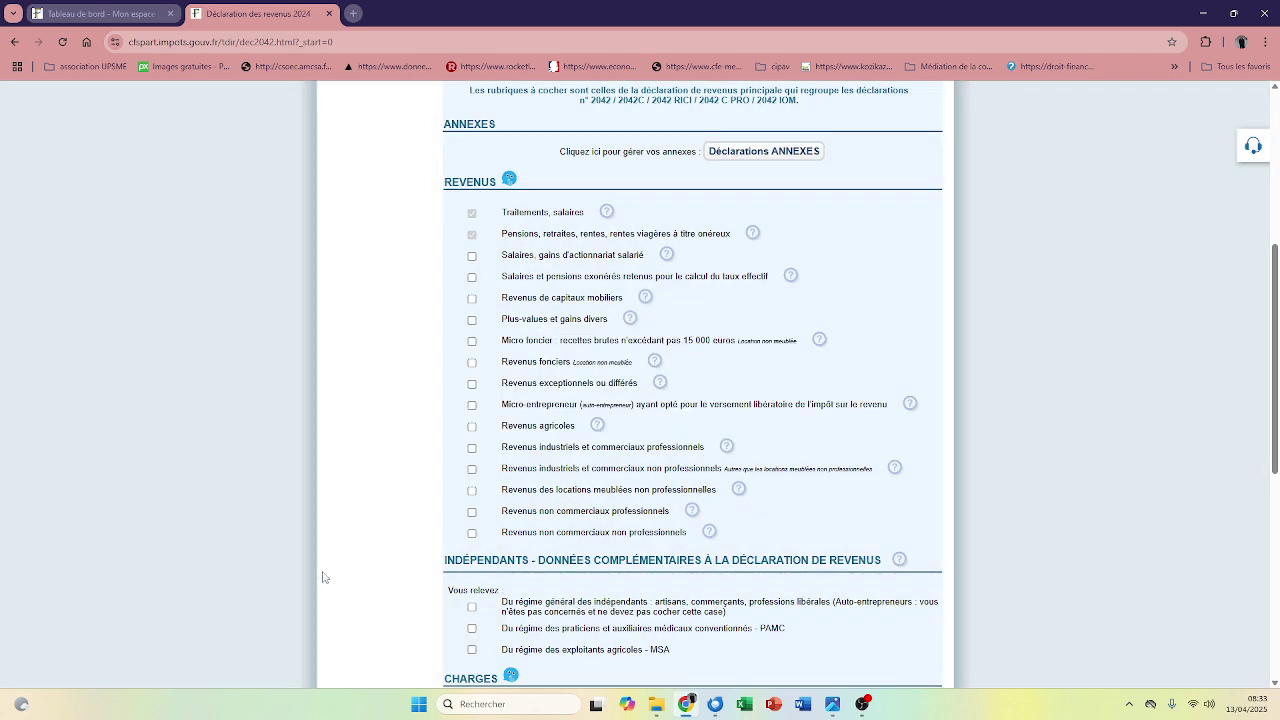
click(472, 448)
Validate the category selection and confirm the preselected company identification for pre-filling professional income
scroll(510, 478, down, 2)
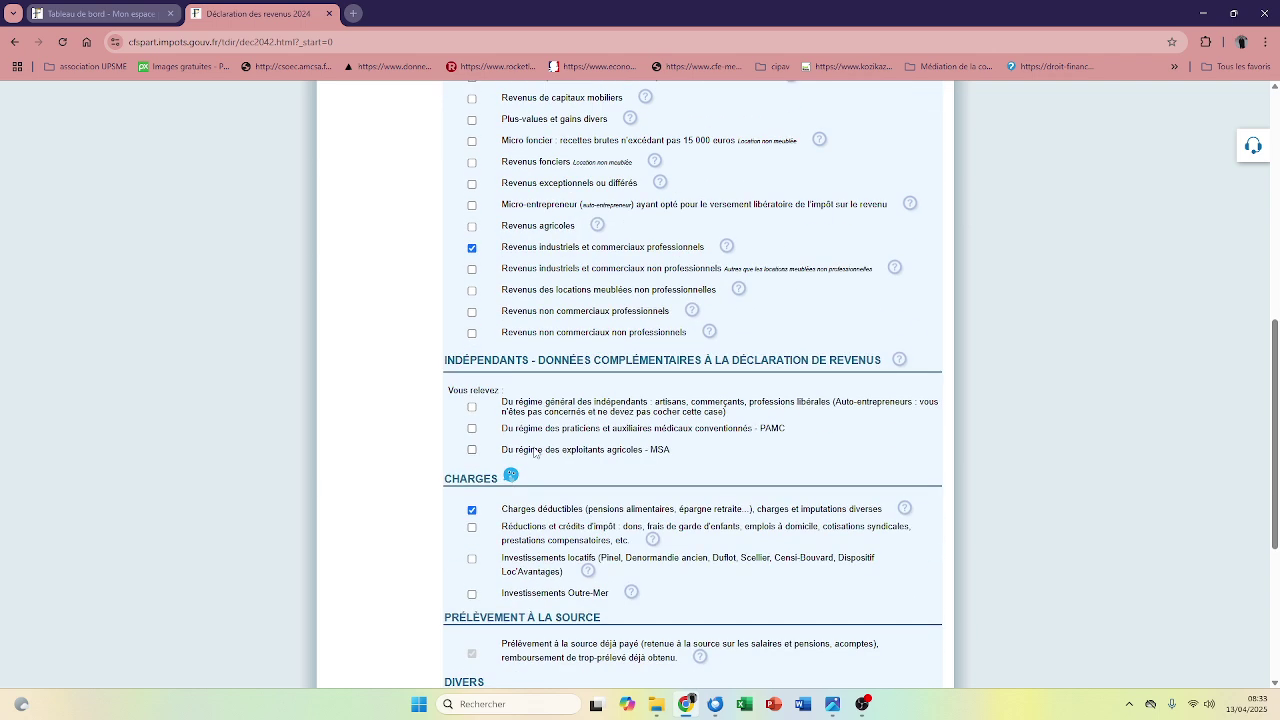
scroll(535, 453, down, 3)
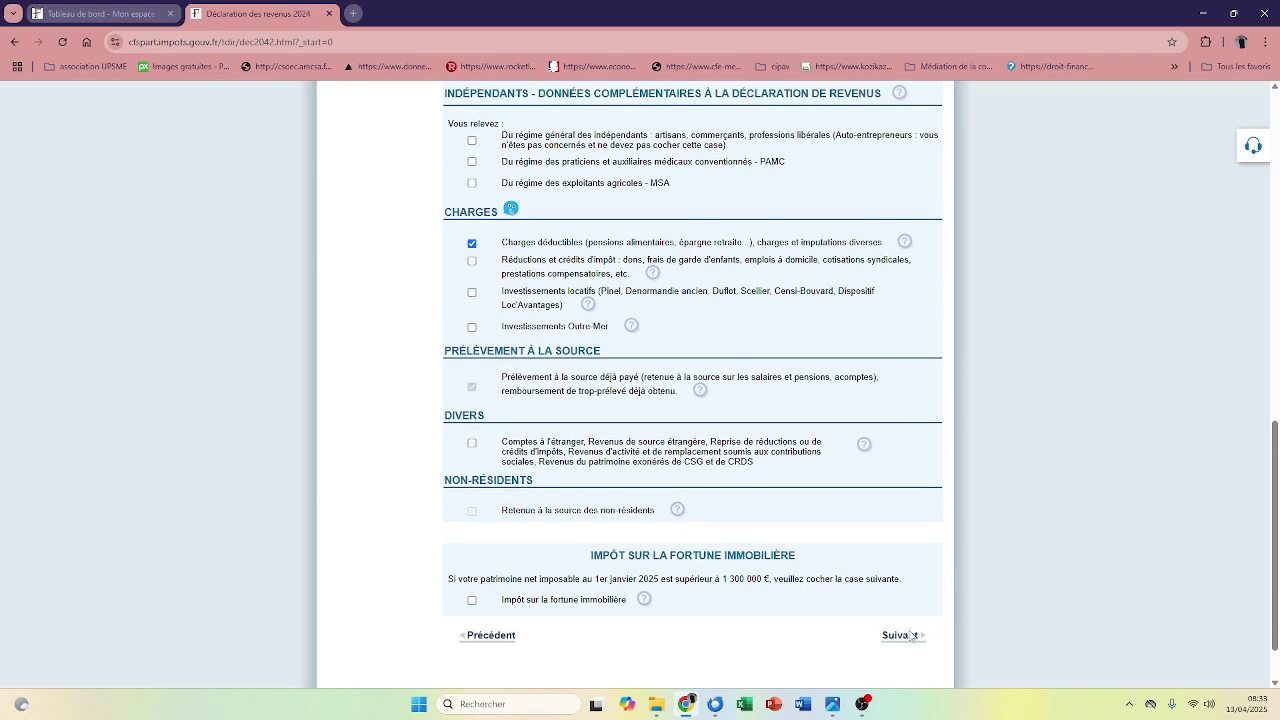
click(905, 635)
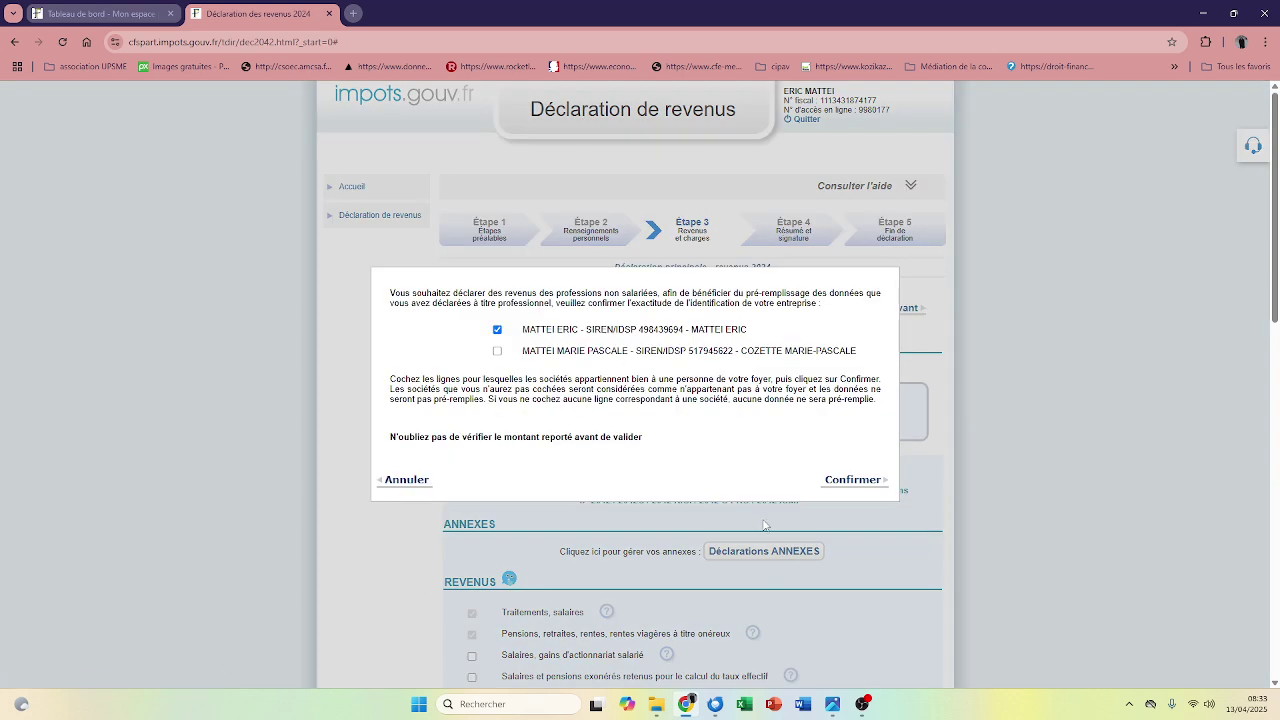
click(836, 481)
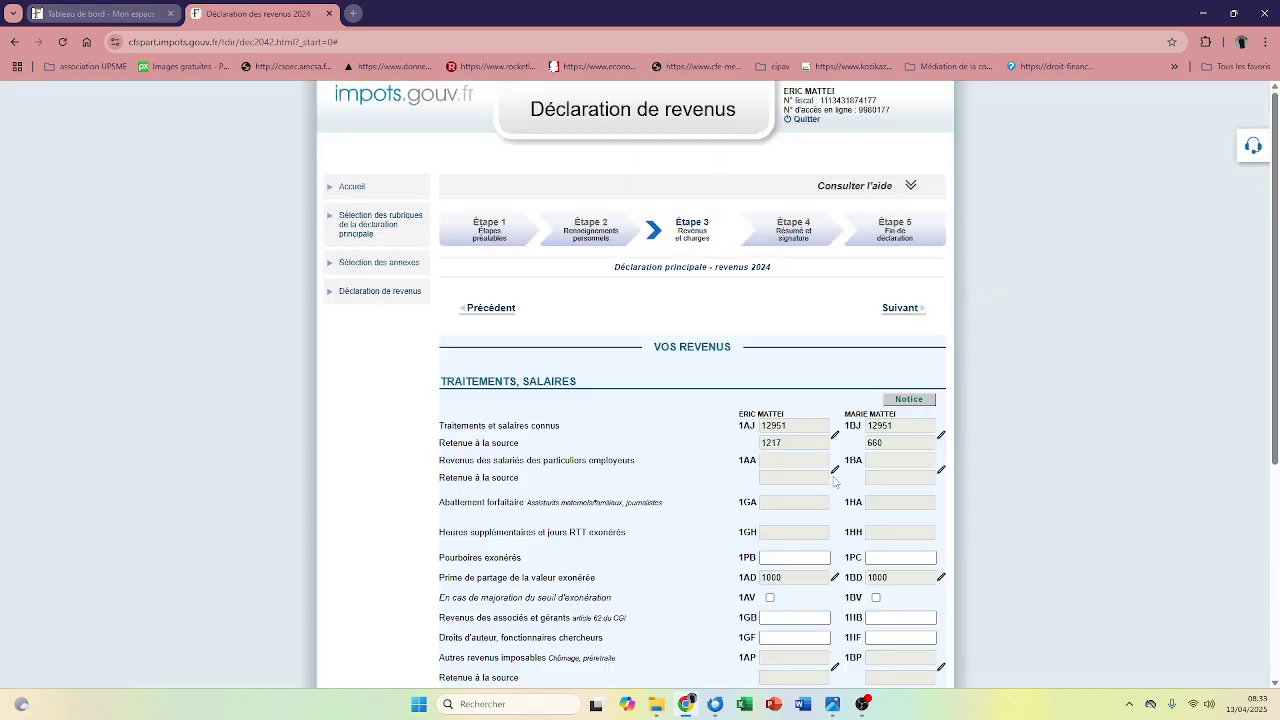
Accept the Traitements, salaires and Pensions, retraites, rentes pages and proceed to Revenus industriels et commerciaux professionnels
scroll(786, 451, down, 4)
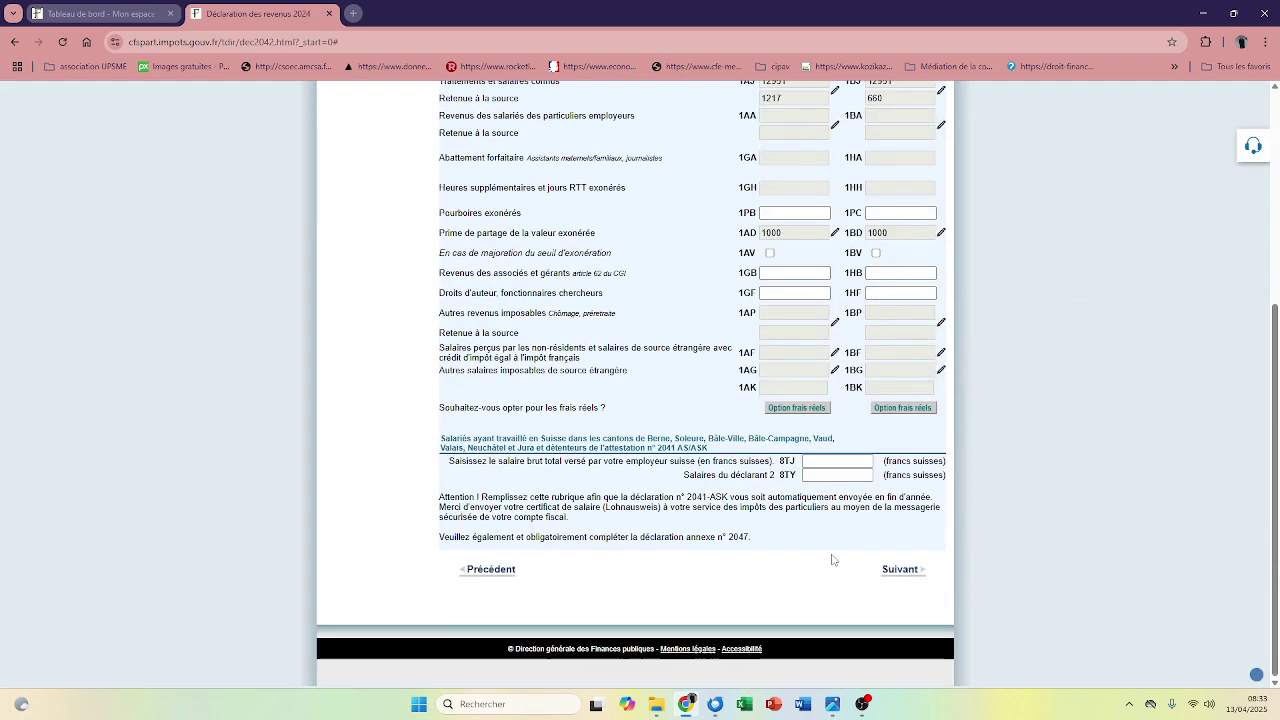
click(900, 569)
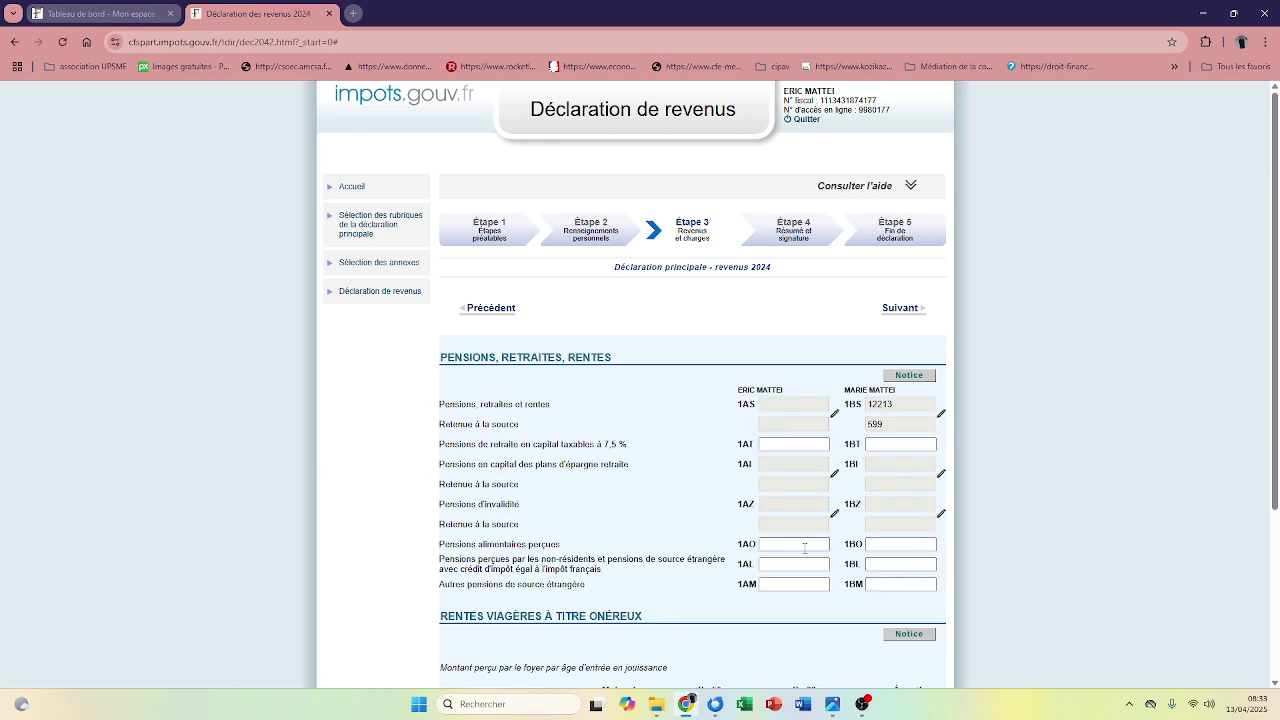
scroll(804, 548, down, 3)
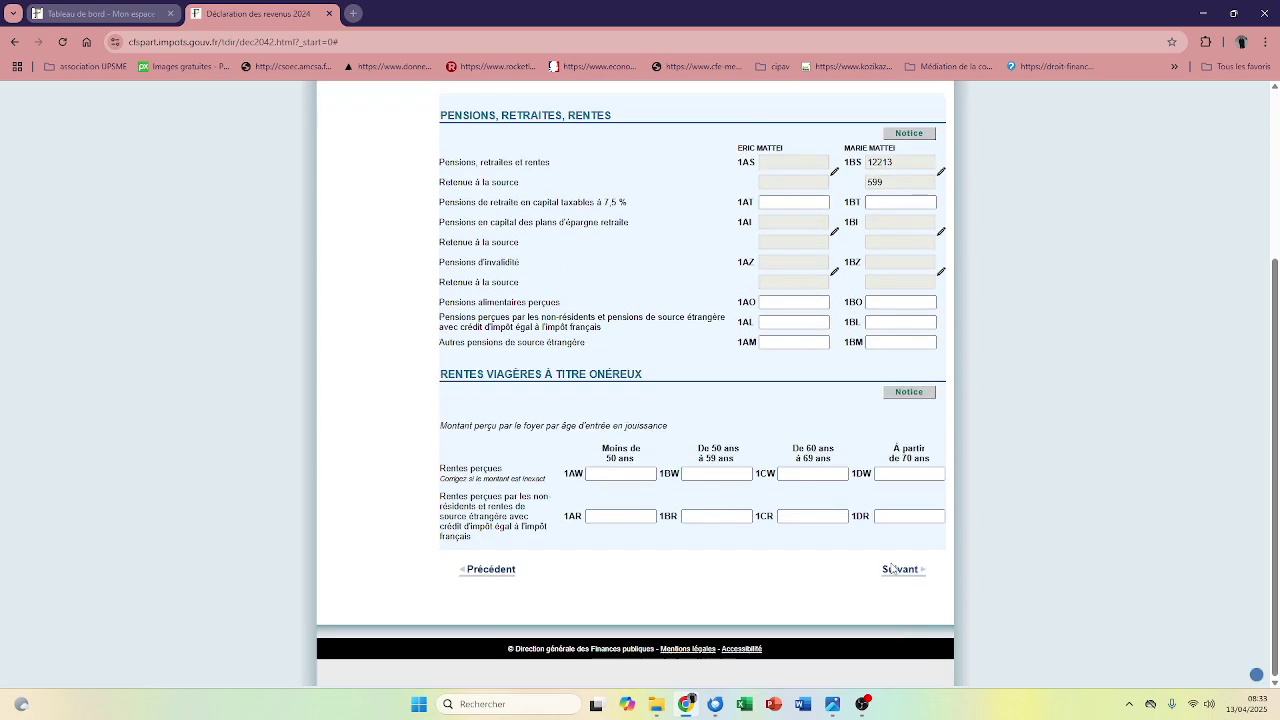
click(891, 569)
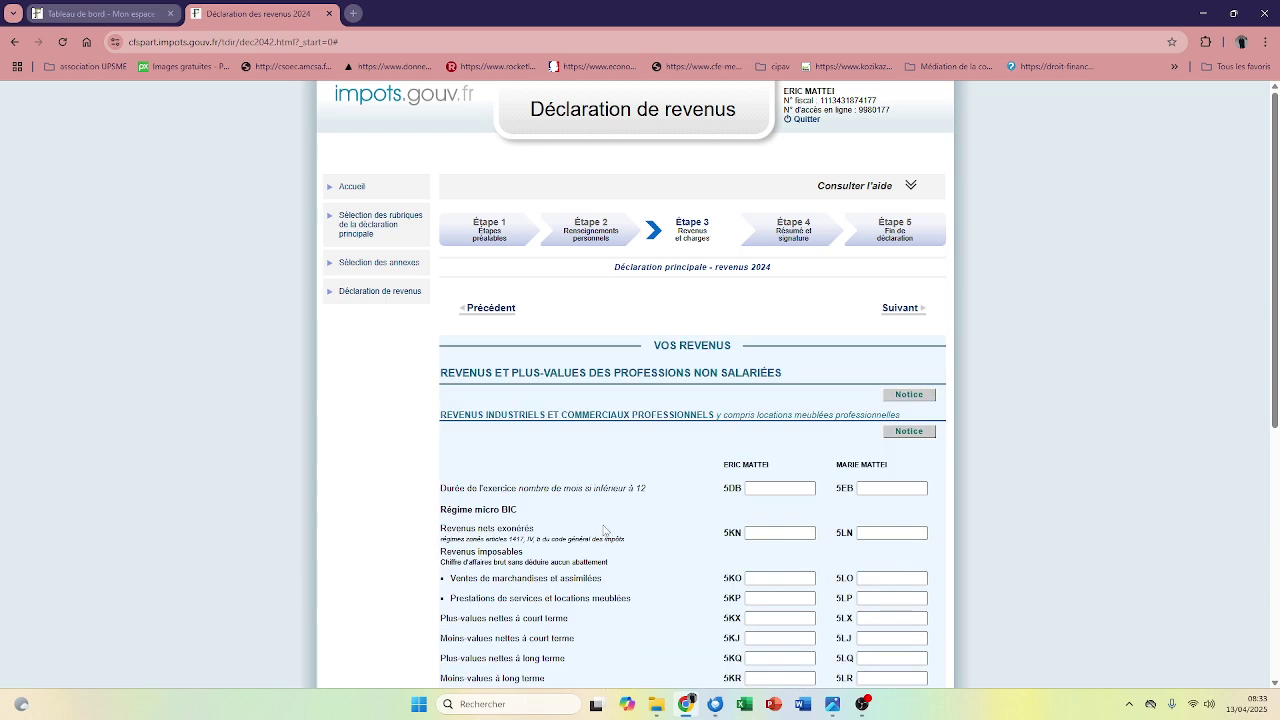
Examine the Revenus industriels et commerciaux professionnels heading and the Régime micro BIC turnover fields
scroll(604, 530, down, 1)
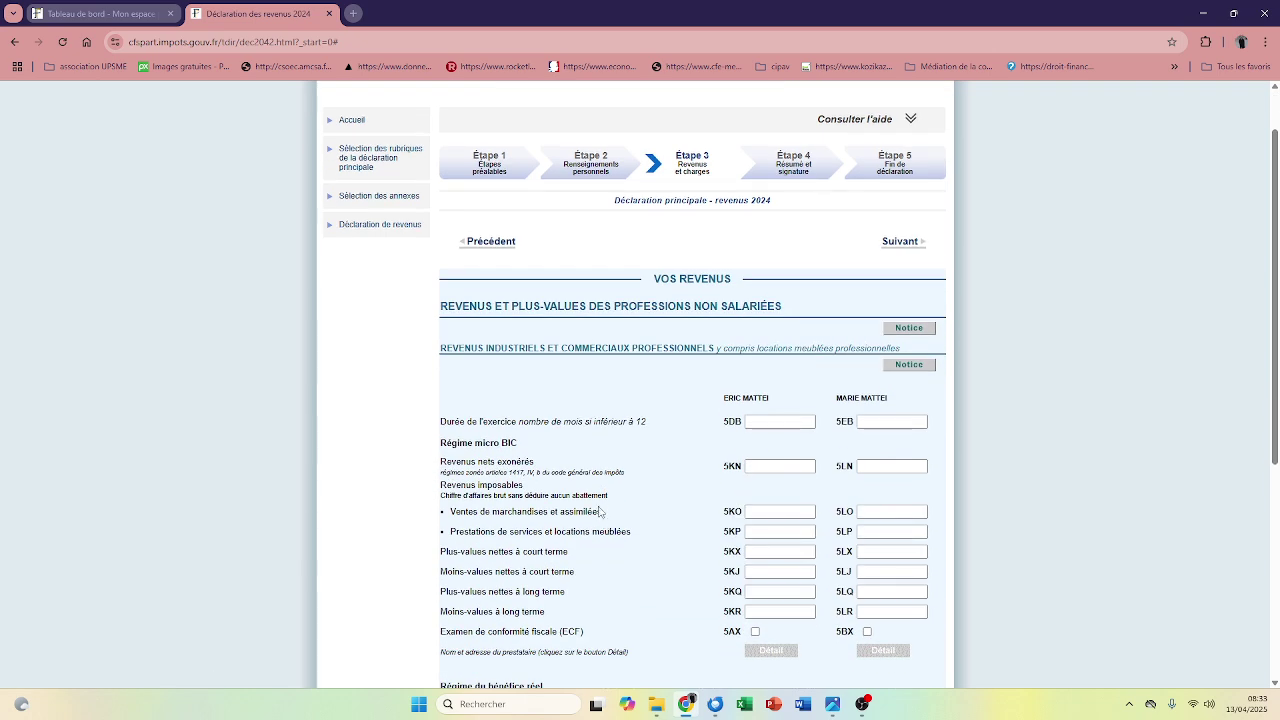
scroll(627, 403, down, 2)
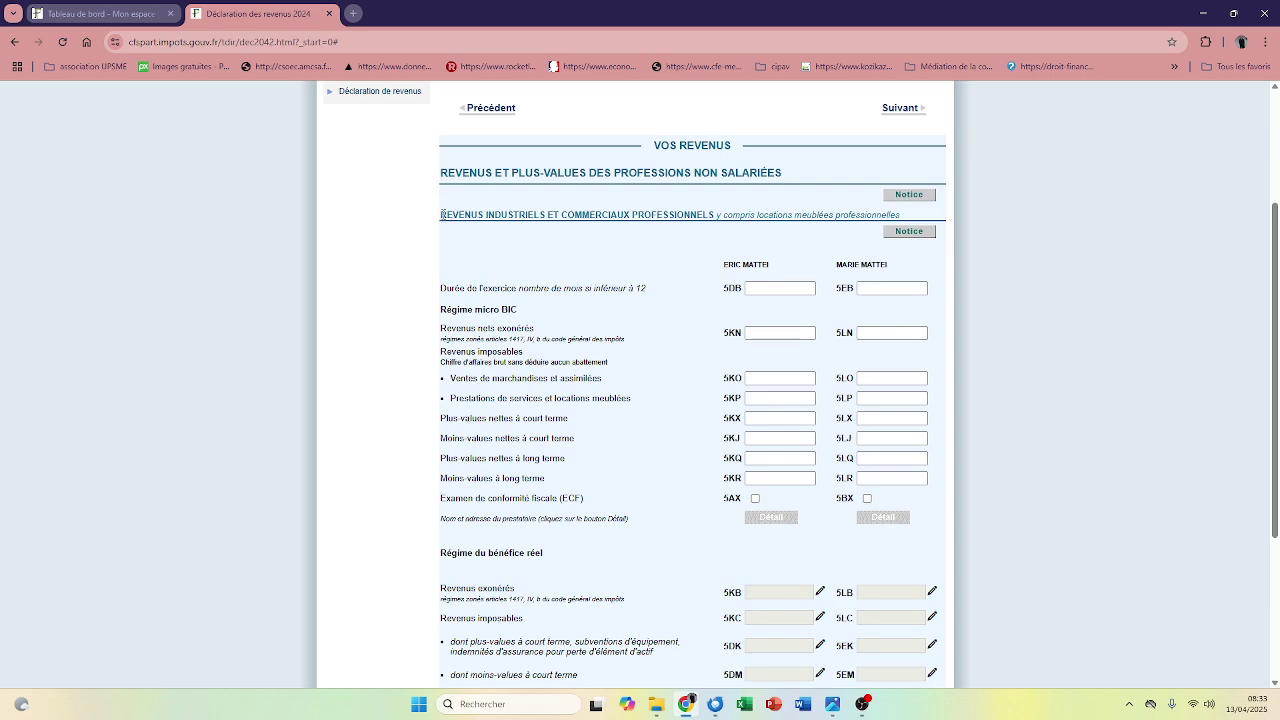
drag(442, 214, 700, 235)
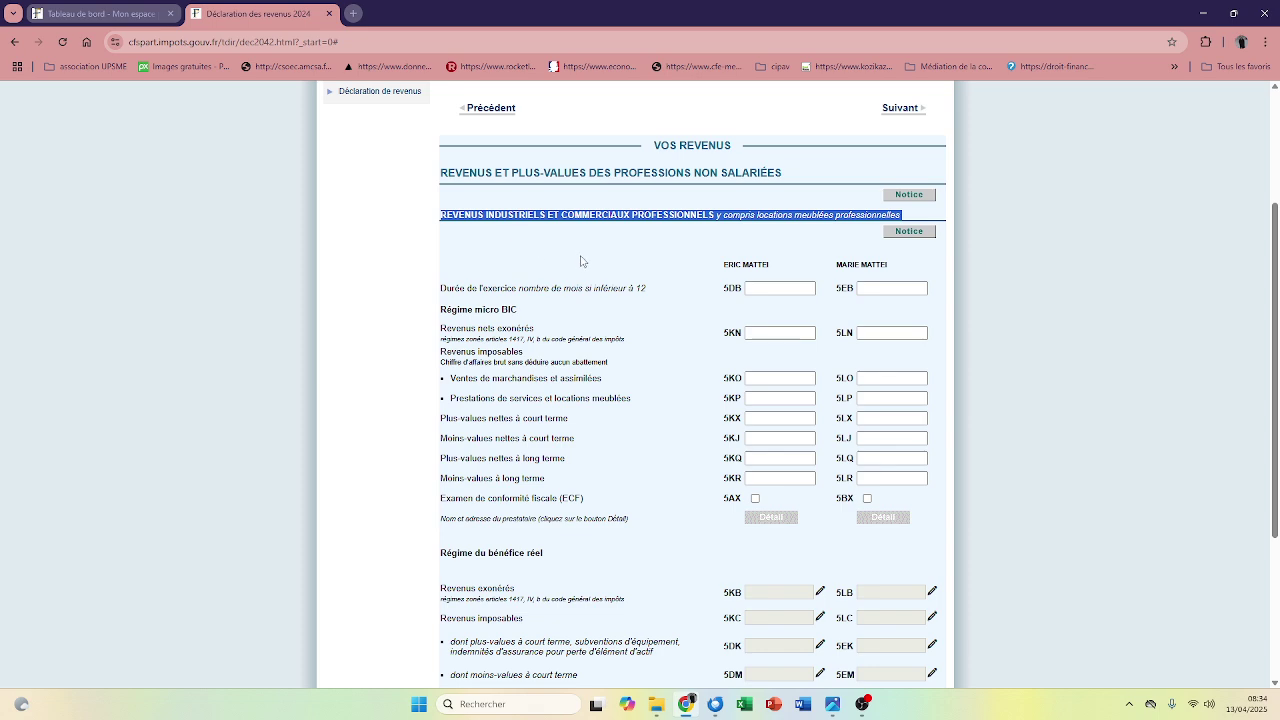
Return from the Revenus industriels et commerciaux professionnels page to the list of income categories
scroll(654, 323, down, 5)
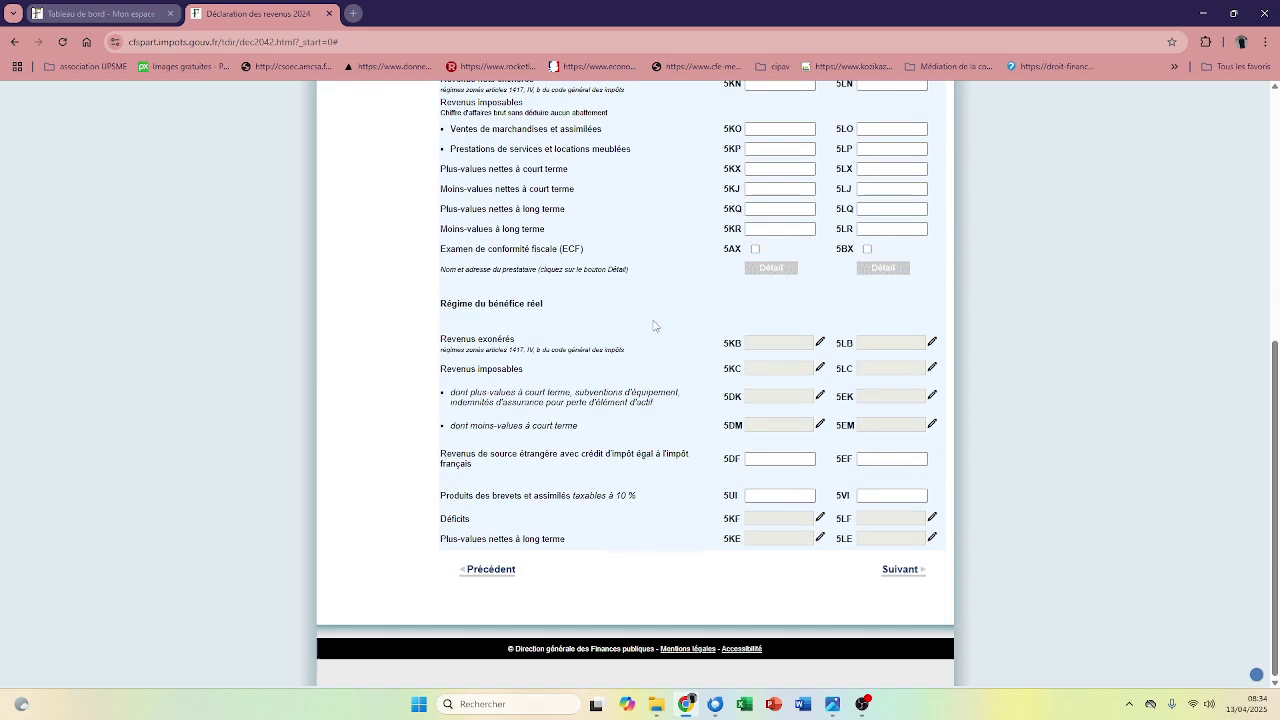
click(500, 568)
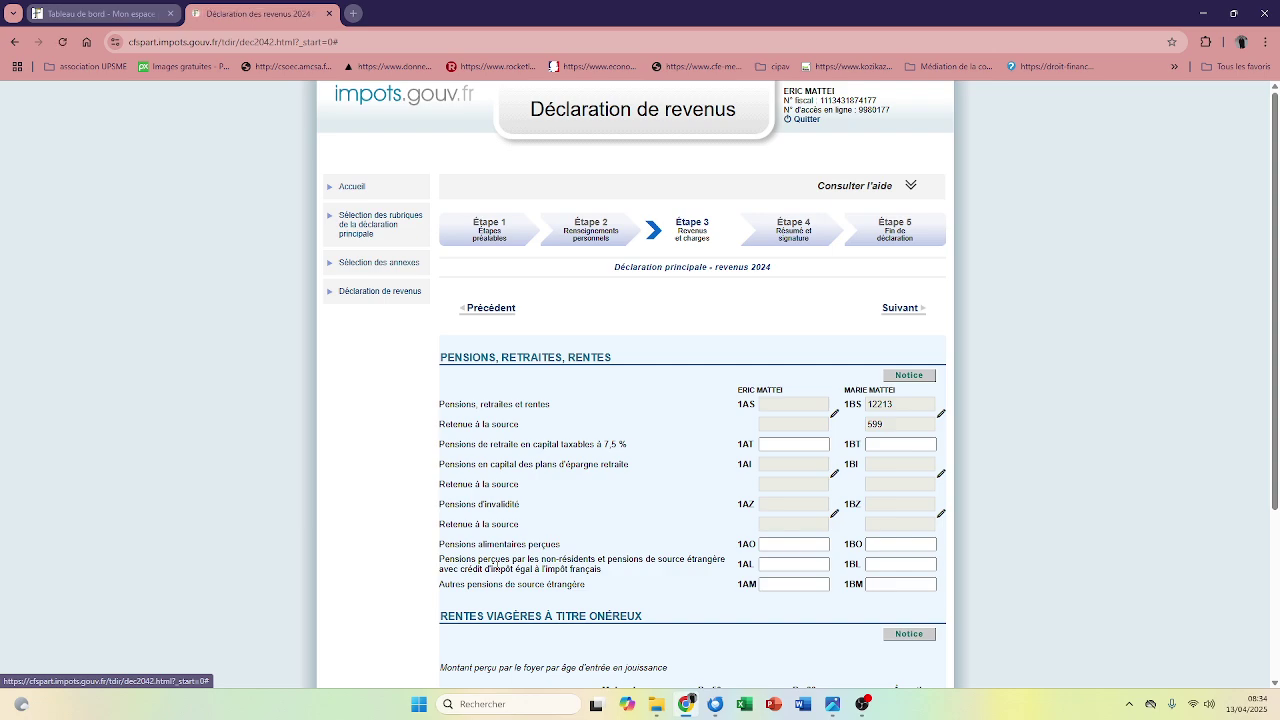
scroll(503, 566, down, 5)
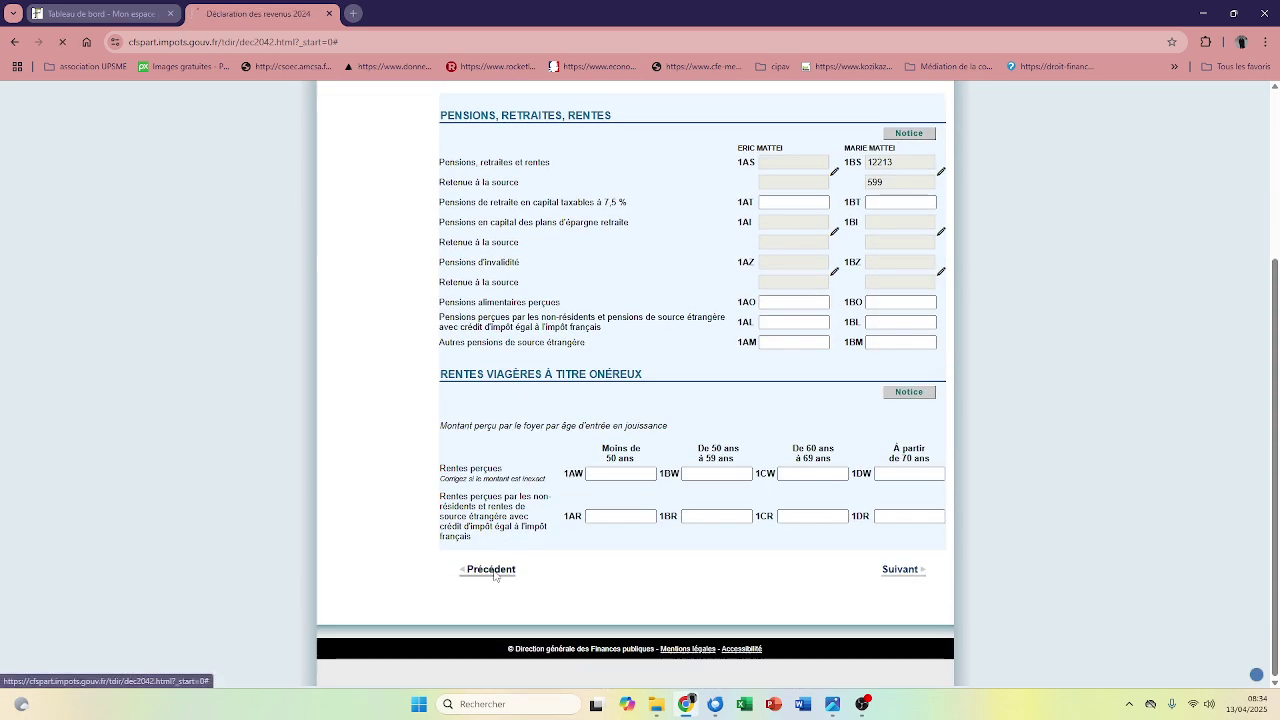
click(494, 578)
scroll(494, 577, down, 5)
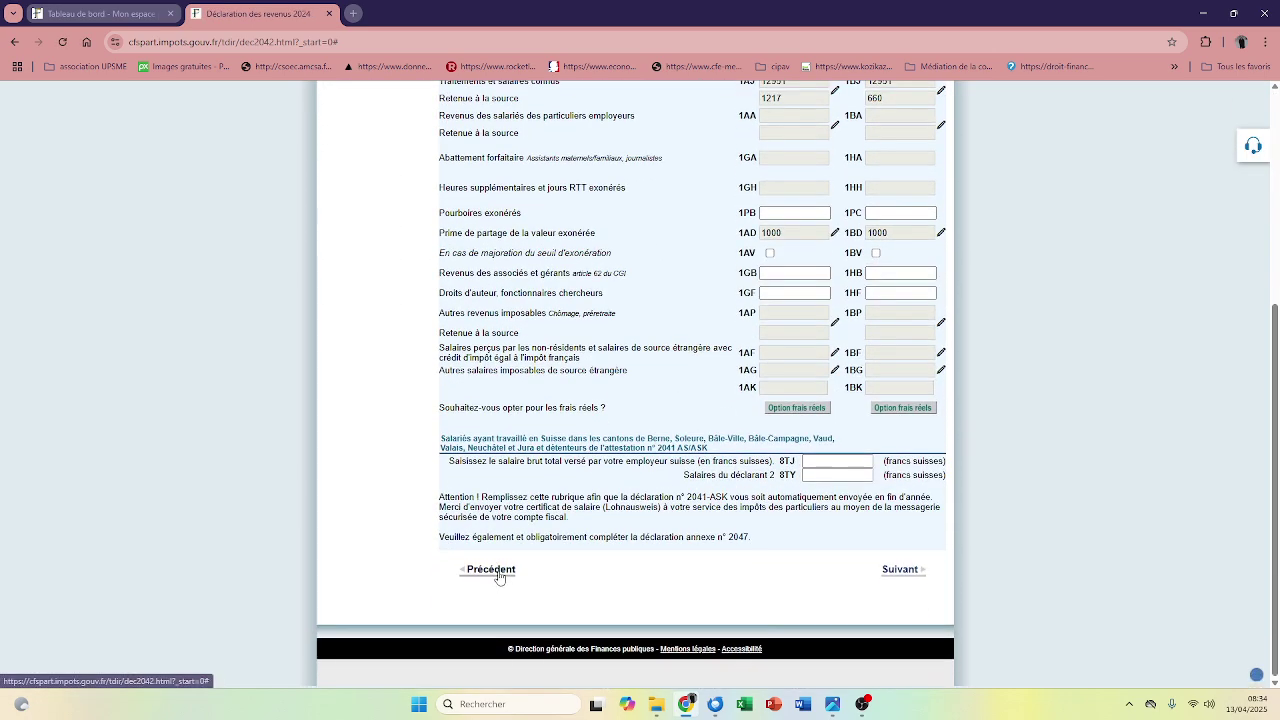
click(499, 572)
scroll(499, 575, down, 4)
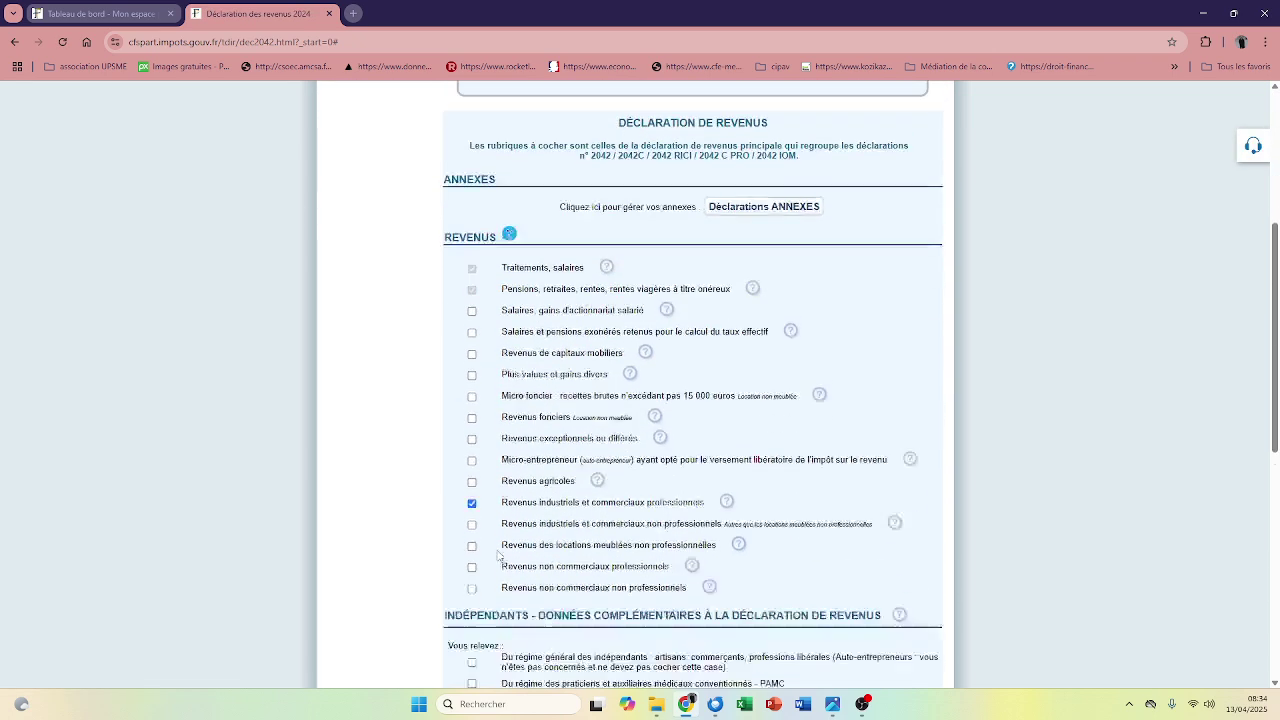
Replace Revenus industriels et commerciaux professionnels with Revenus non commerciaux professionnels, confirming the deletion of amounts
click(472, 448)
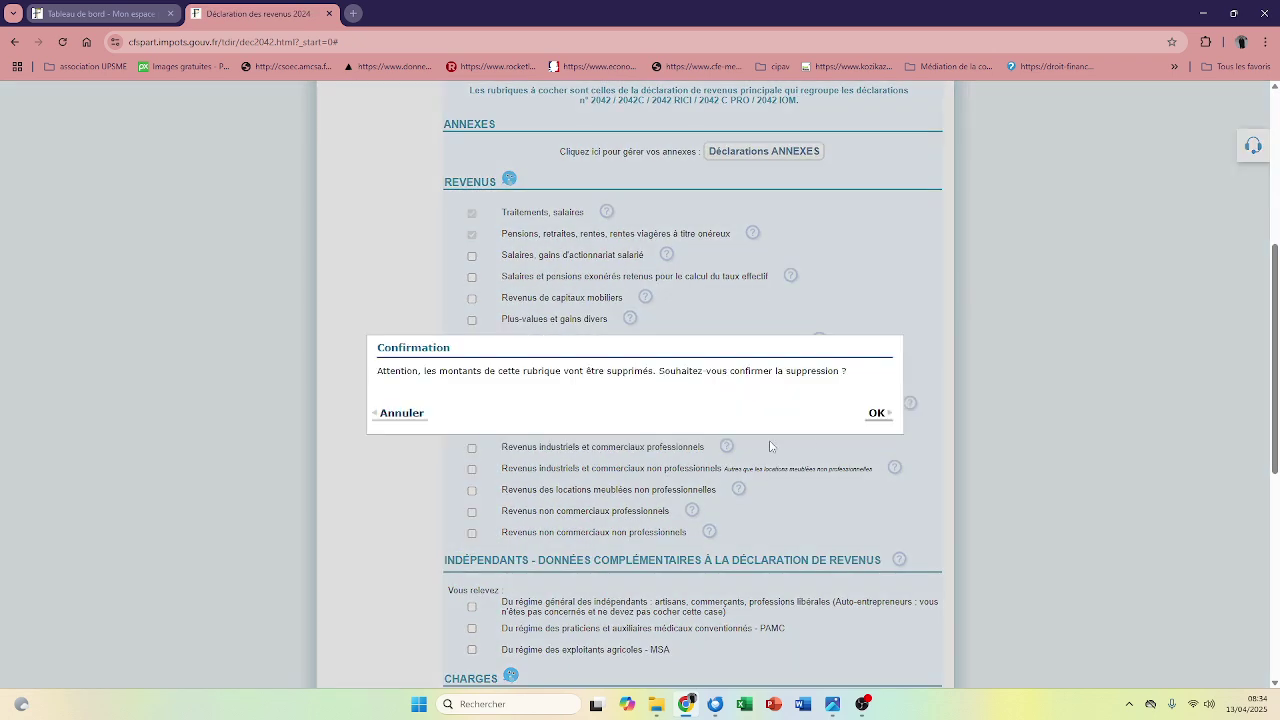
click(875, 413)
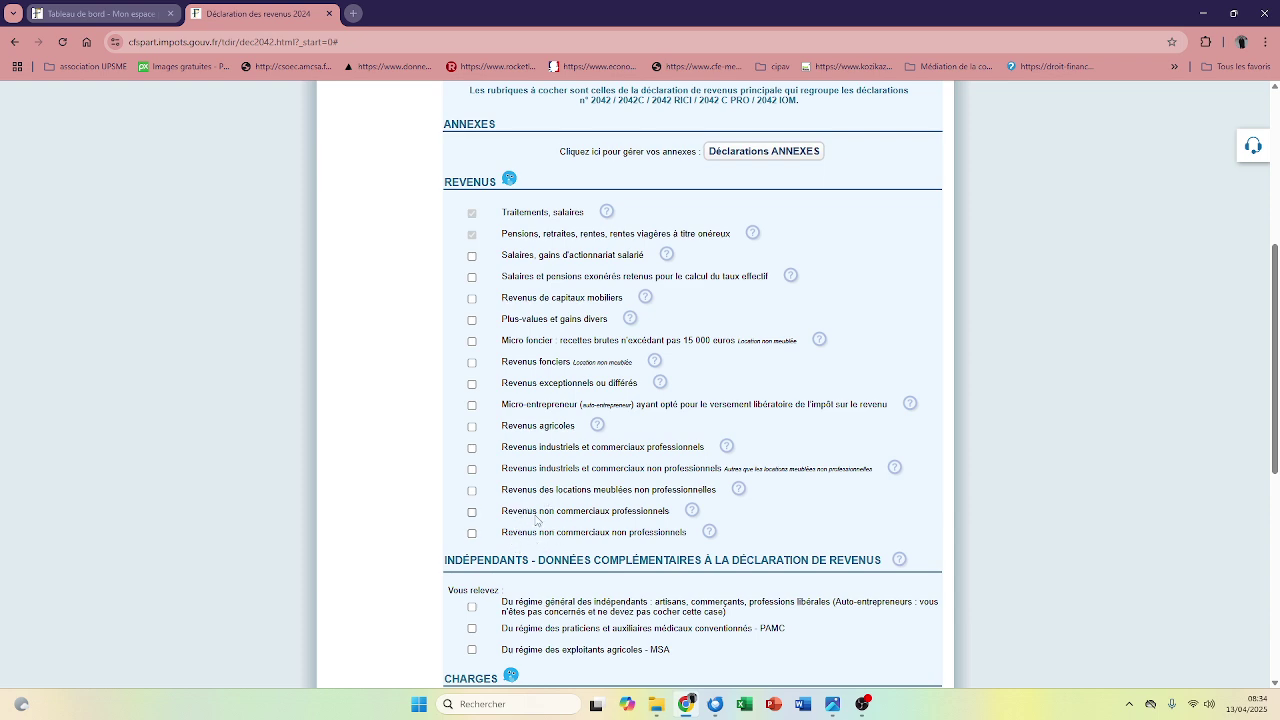
click(472, 512)
Validate the Revenus non commerciaux professionnels selection and confirm the preselected company to reach the Traitements, salaires page
scroll(432, 478, down, 2)
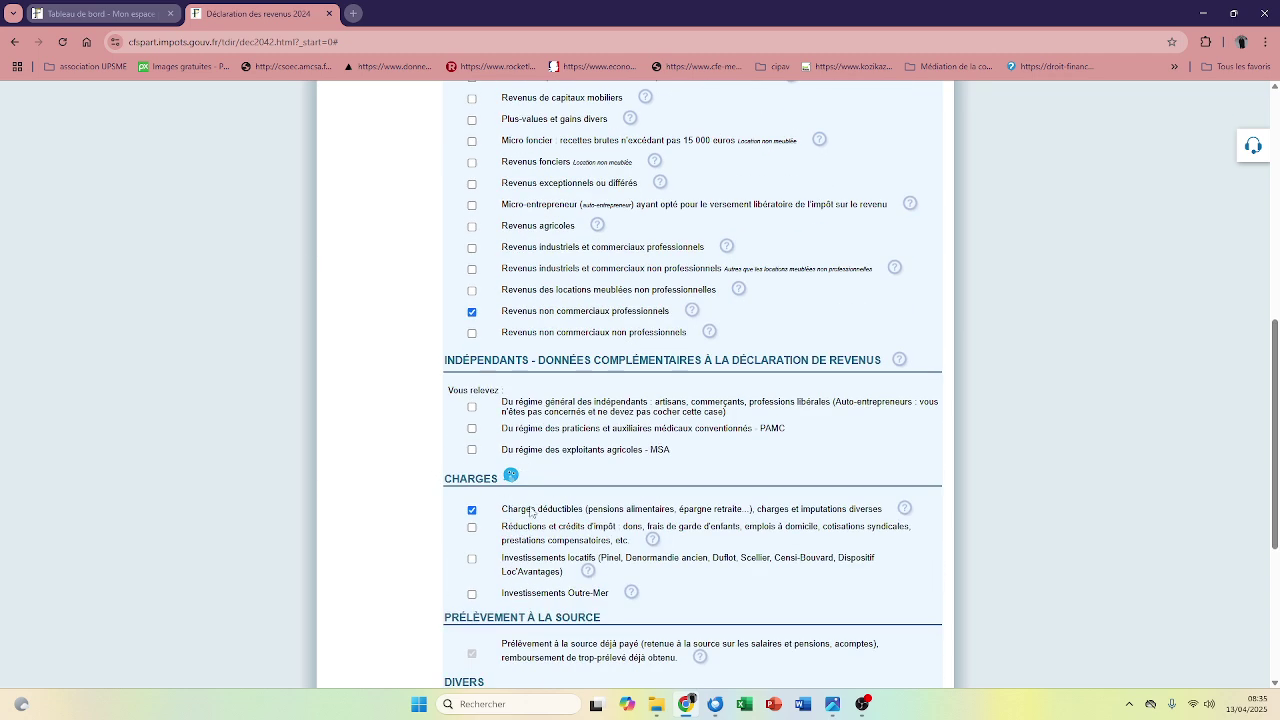
scroll(535, 510, down, 3)
scroll(536, 510, up, 1)
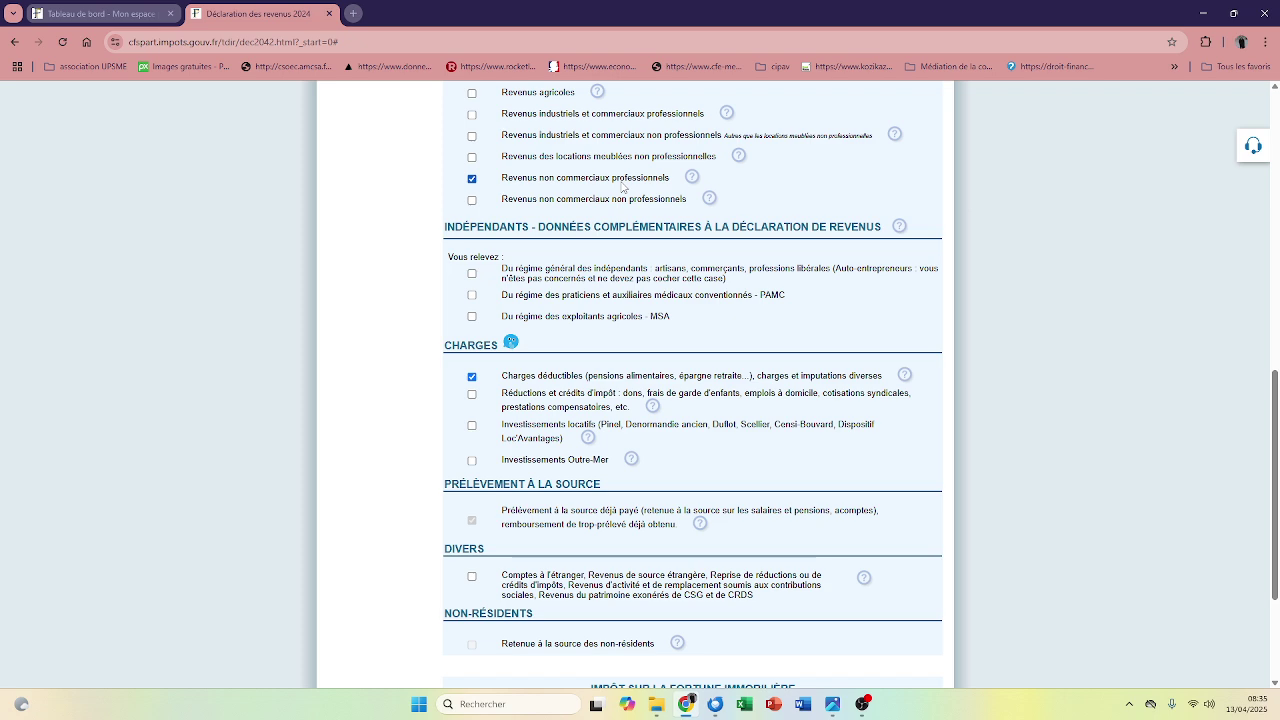
scroll(690, 313, down, 3)
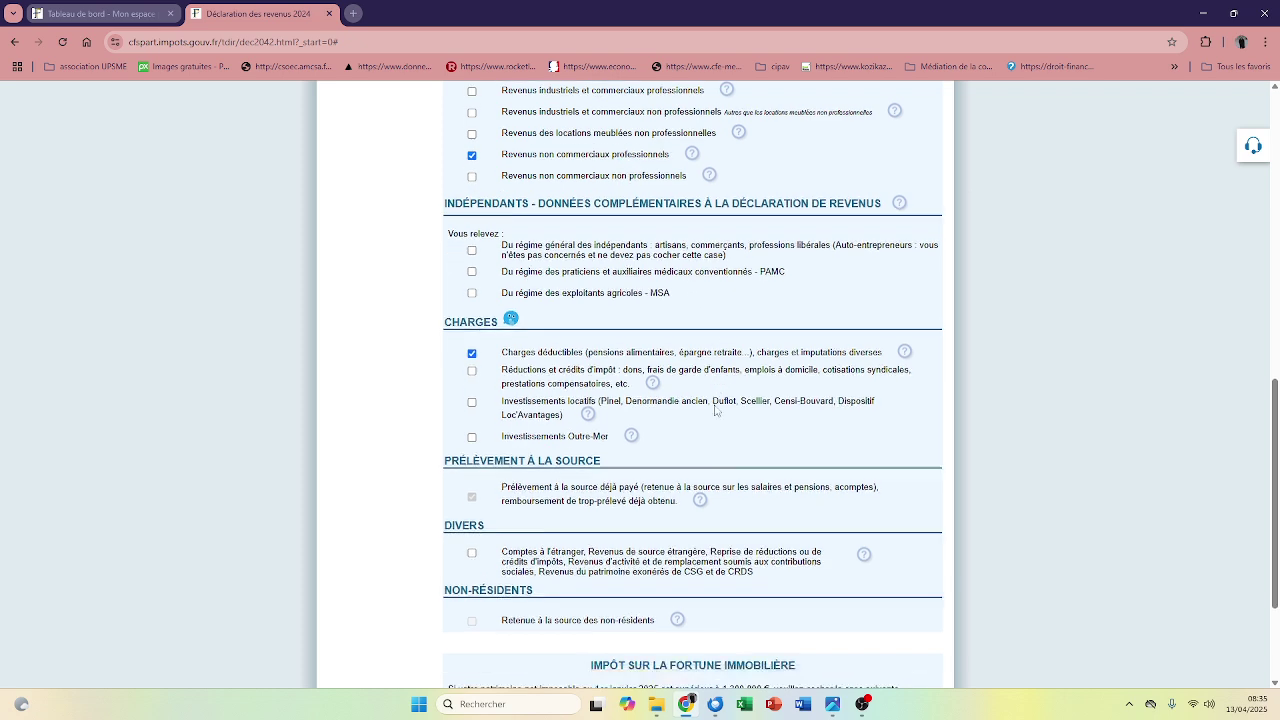
click(901, 570)
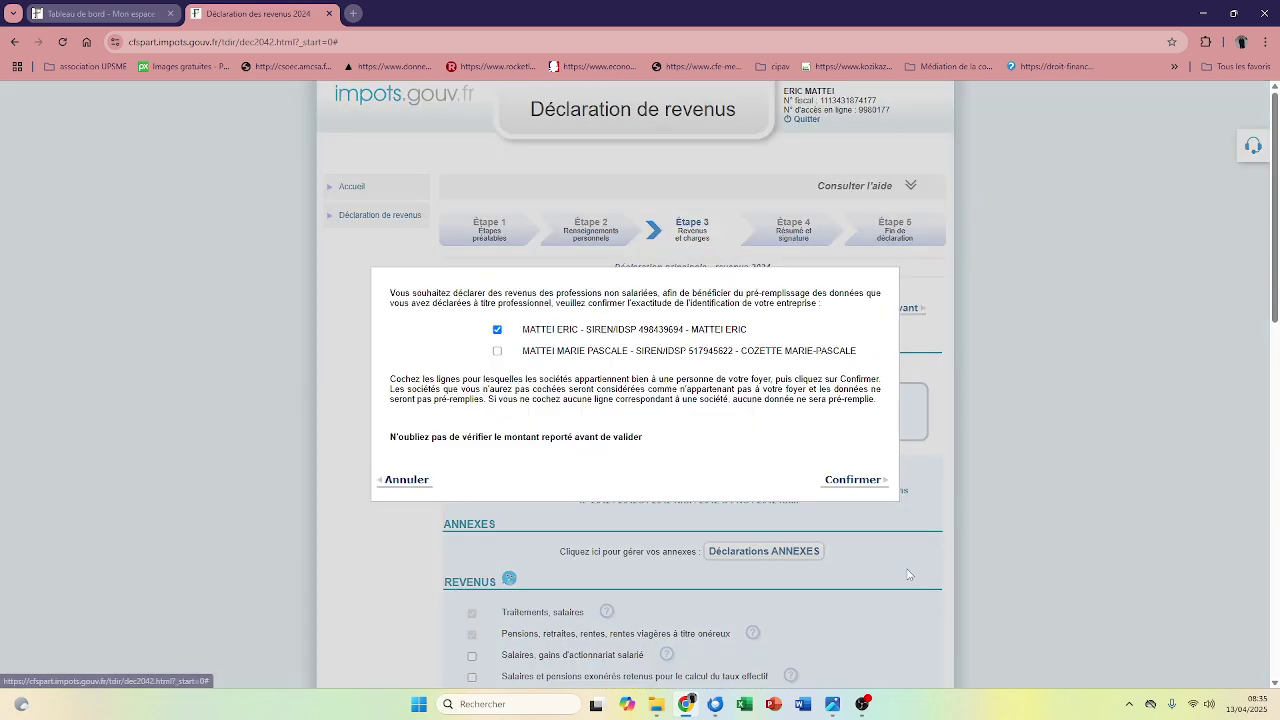
click(858, 481)
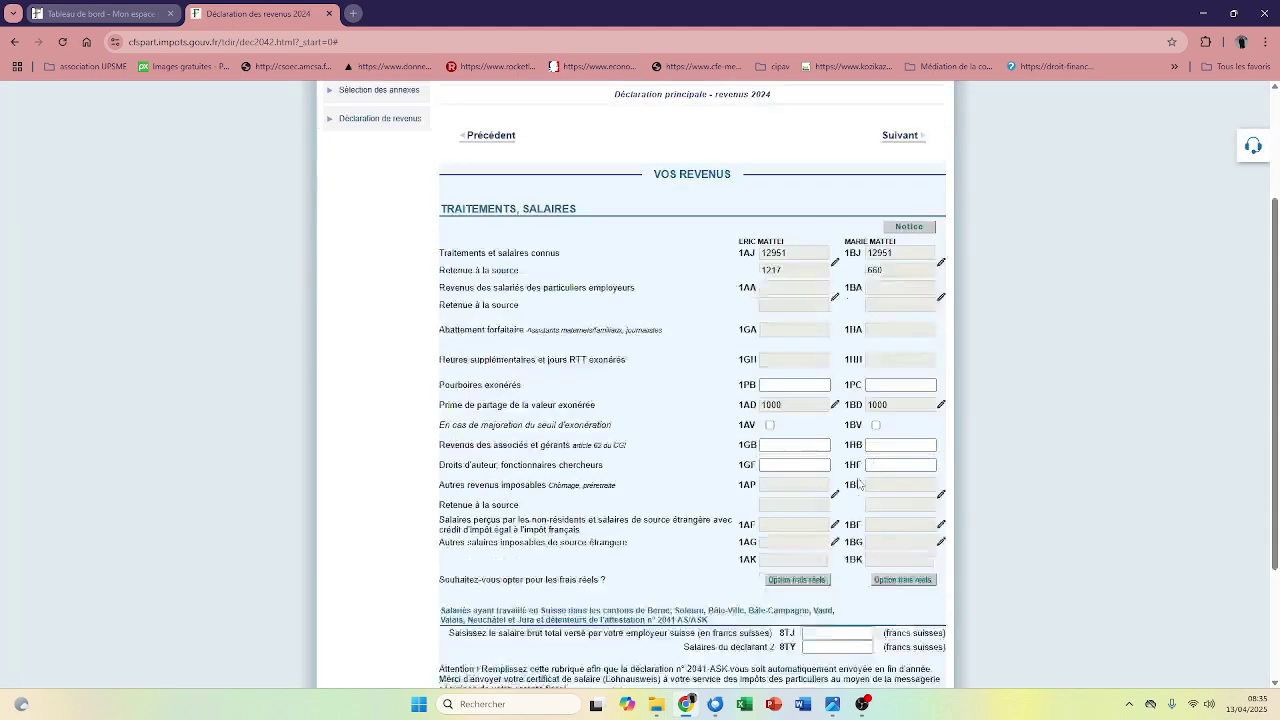
Continue past the Traitements, salaires and Pensions, retraites, rentes pages to the Revenus non commerciaux professionnels page without entering amounts
scroll(895, 560, down, 5)
click(901, 570)
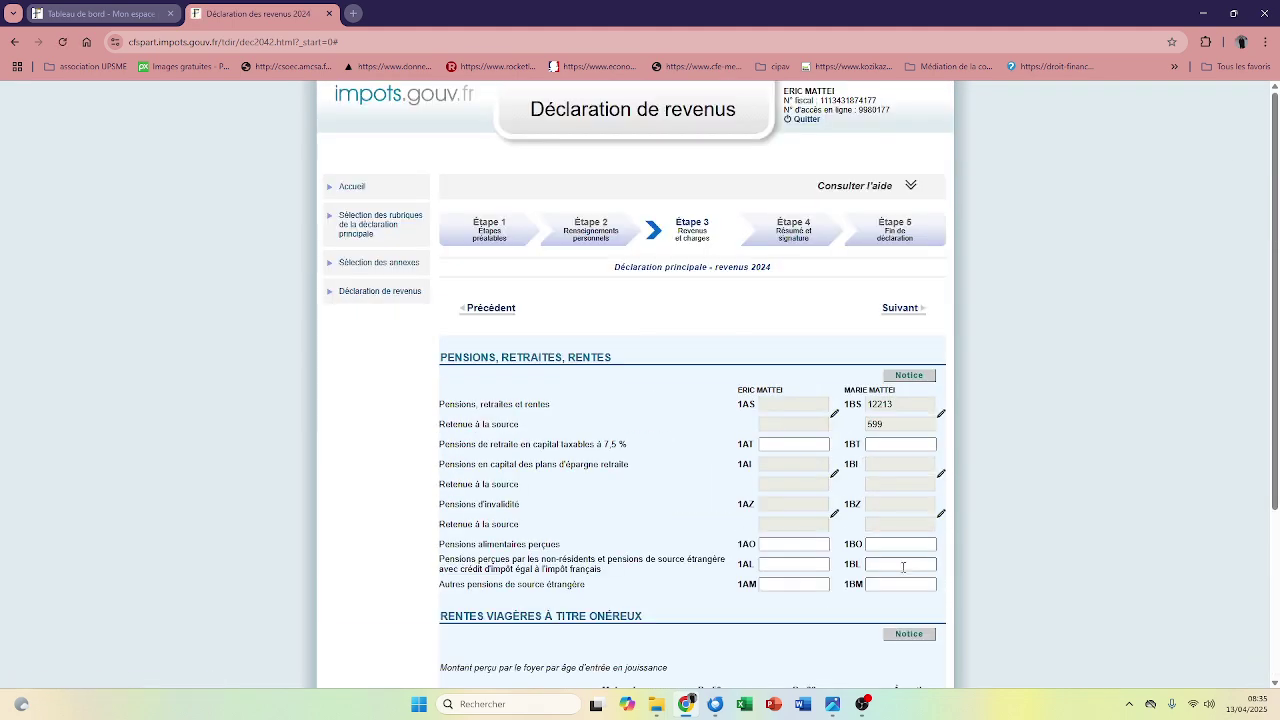
scroll(903, 572, down, 5)
click(903, 572)
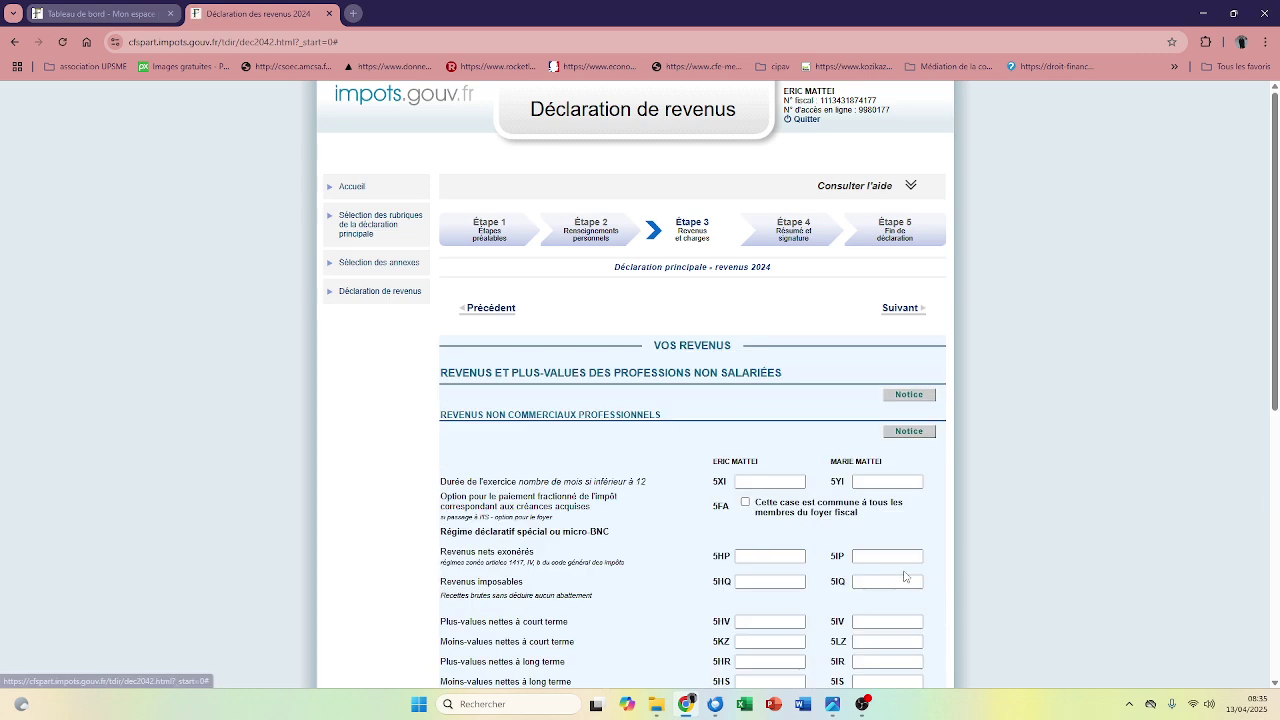
Examine the Régime déclaratif spécial ou micro-BNC section and place the cursor in declarant 1's Revenus imposables field, 5HQ
scroll(905, 572, down, 2)
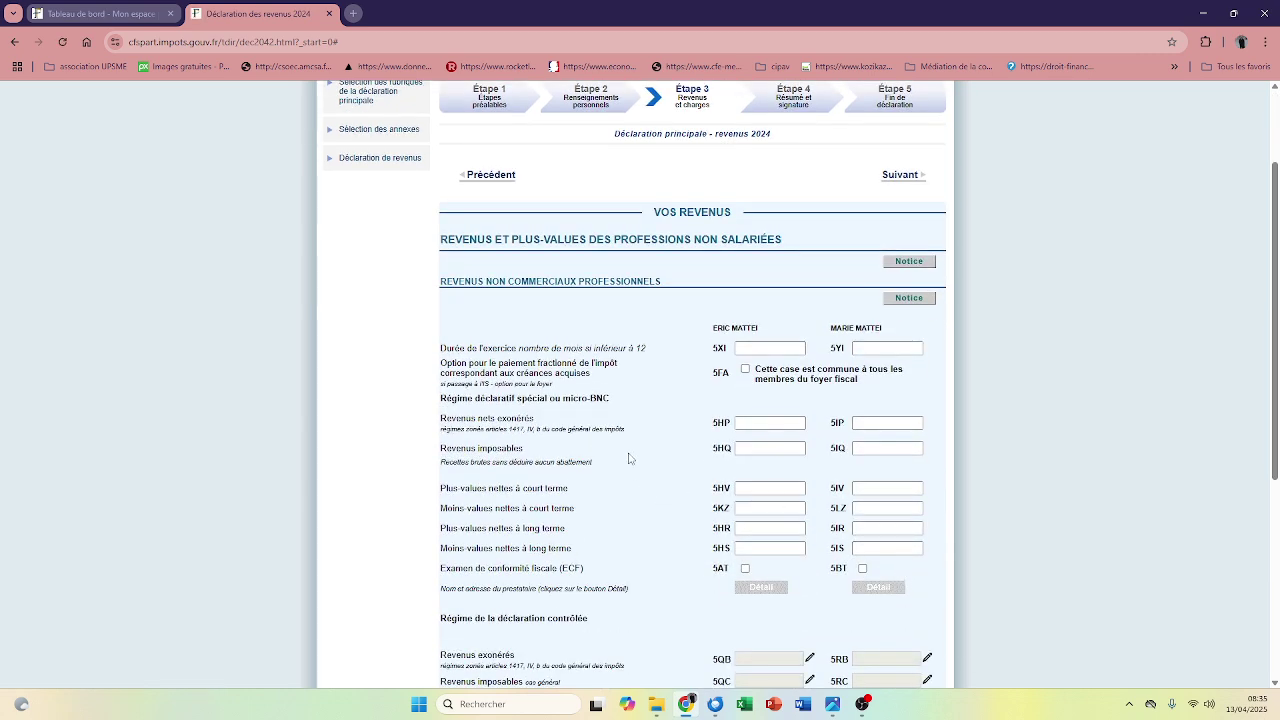
scroll(576, 394, down, 1)
scroll(576, 395, down, 1)
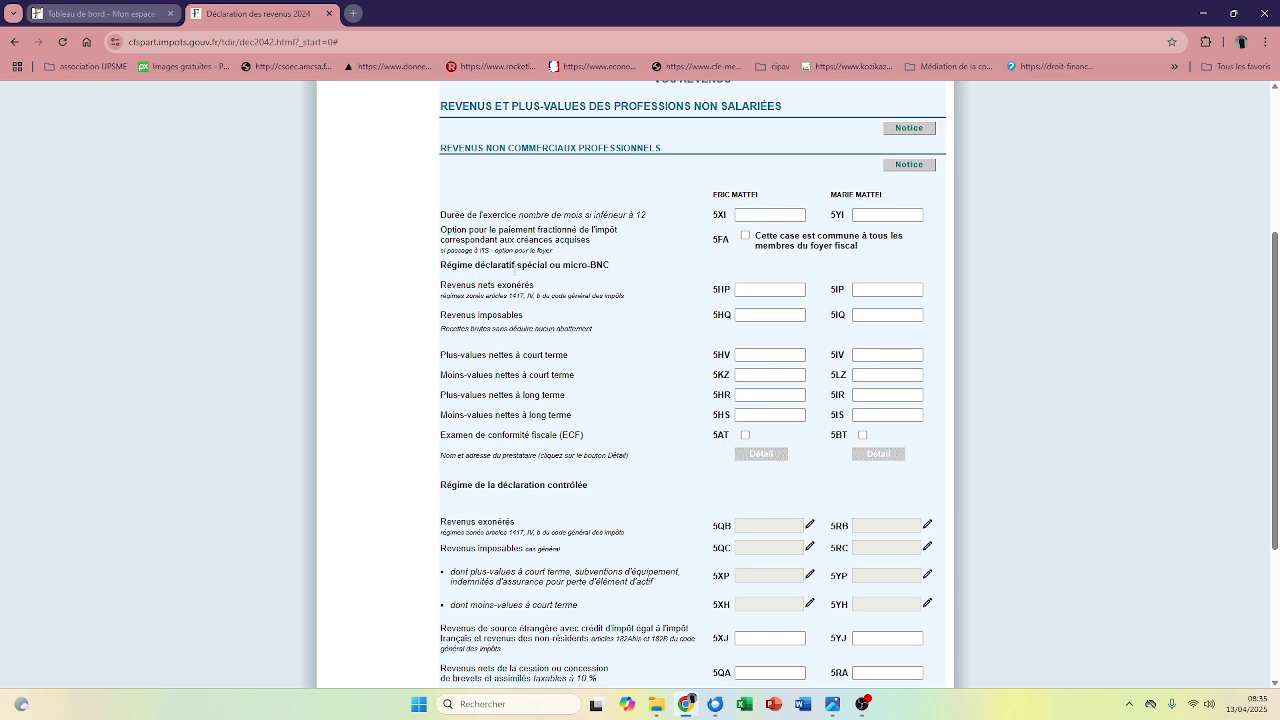
drag(563, 265, 617, 278)
drag(441, 314, 605, 338)
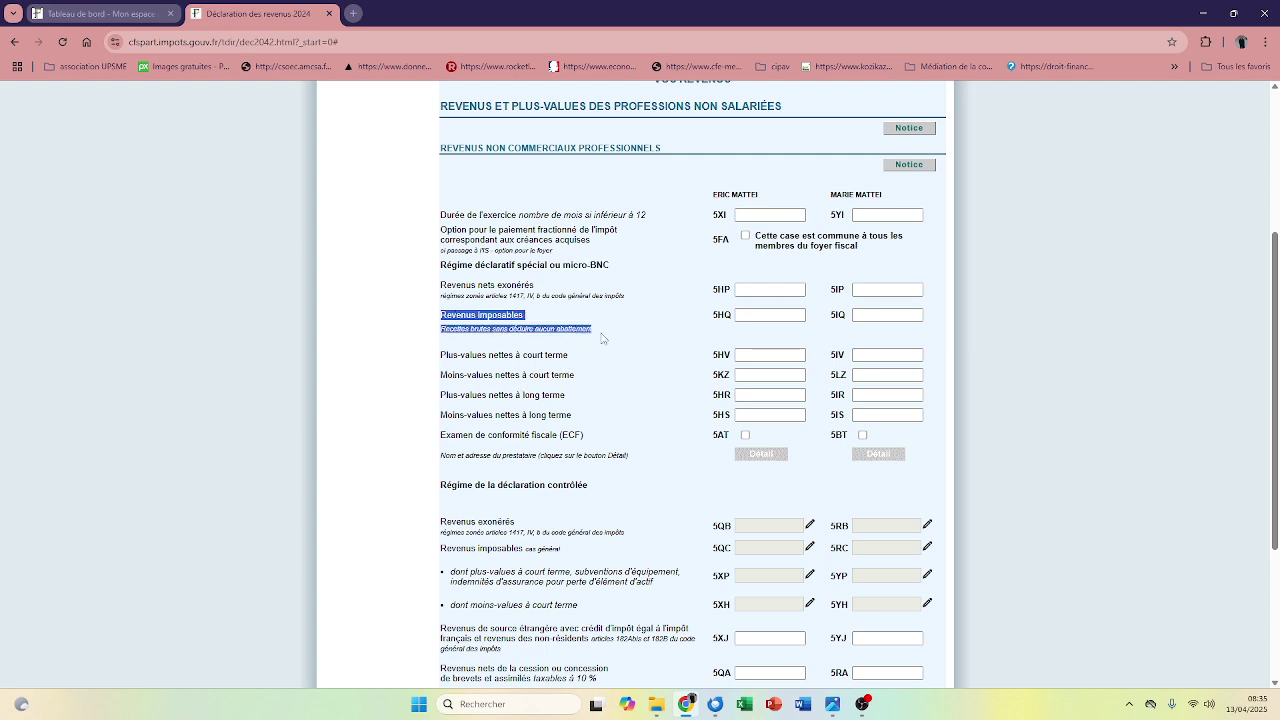
click(747, 316)
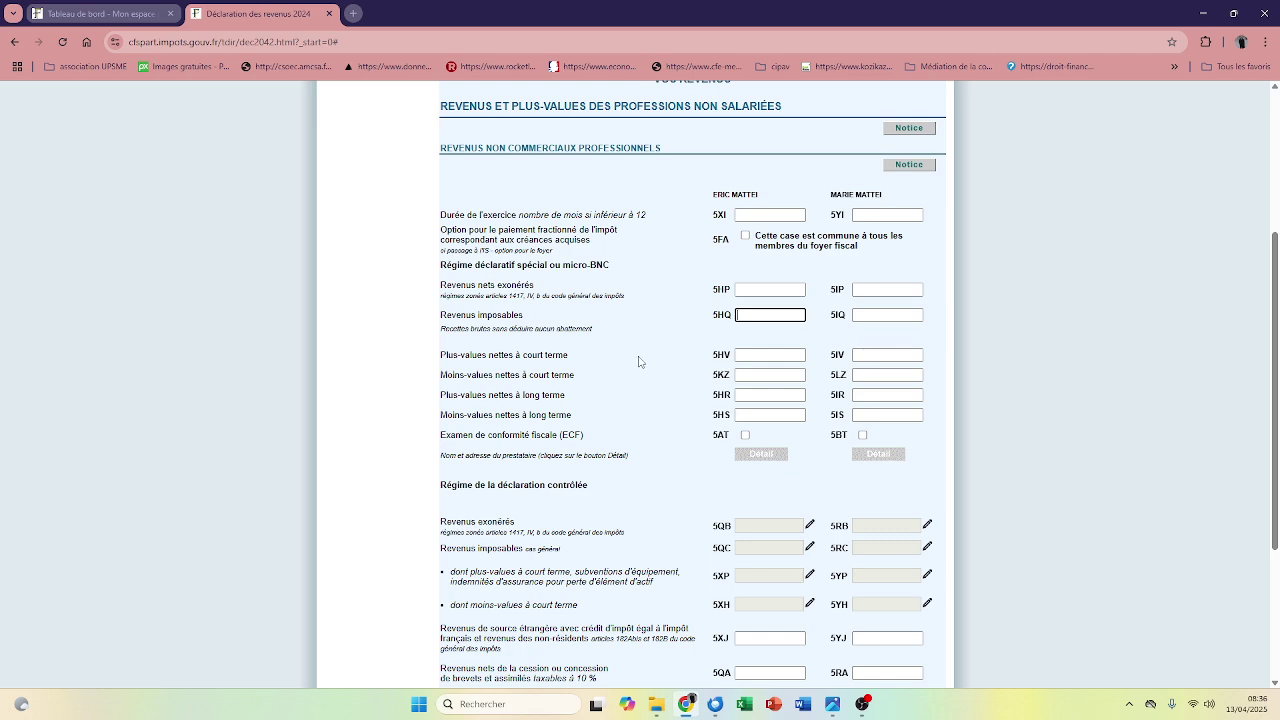
Review the rest of the non-commercial income fields and continue to the BA, BIC, BNC à imposer aux prélèvements sociaux page
scroll(644, 342, down, 3)
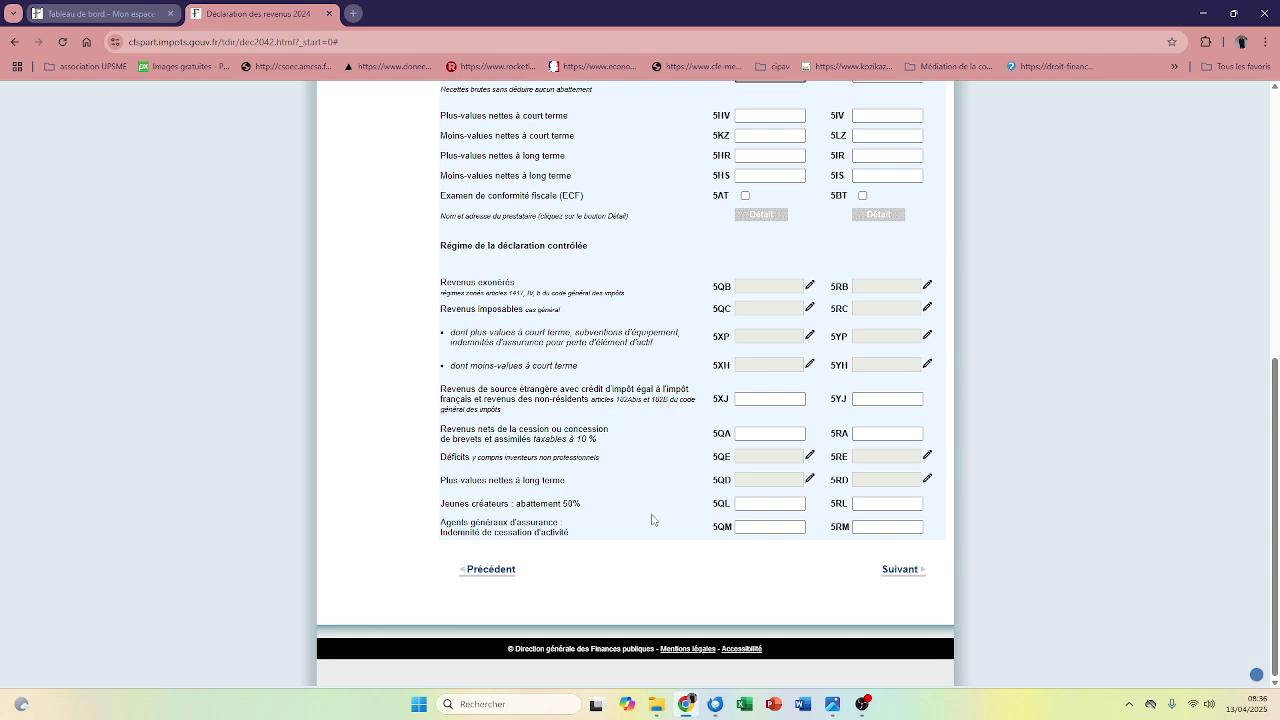
scroll(649, 523, up, 2)
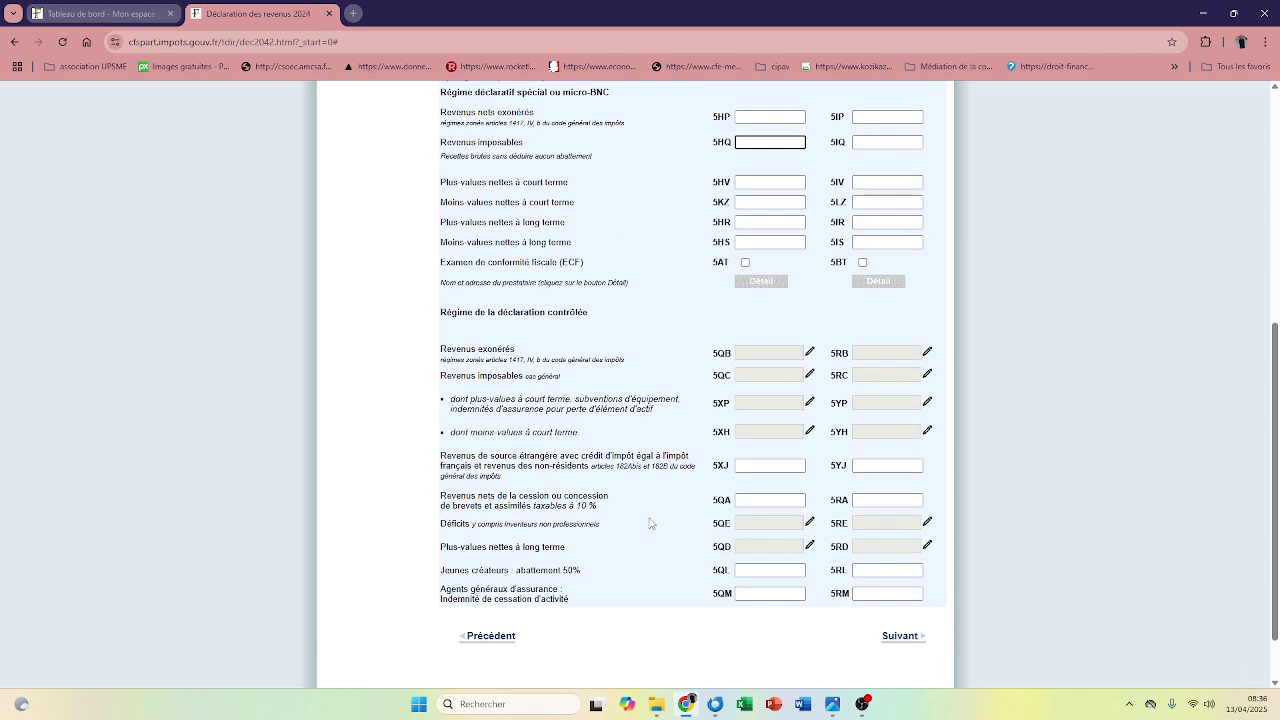
scroll(652, 520, down, 2)
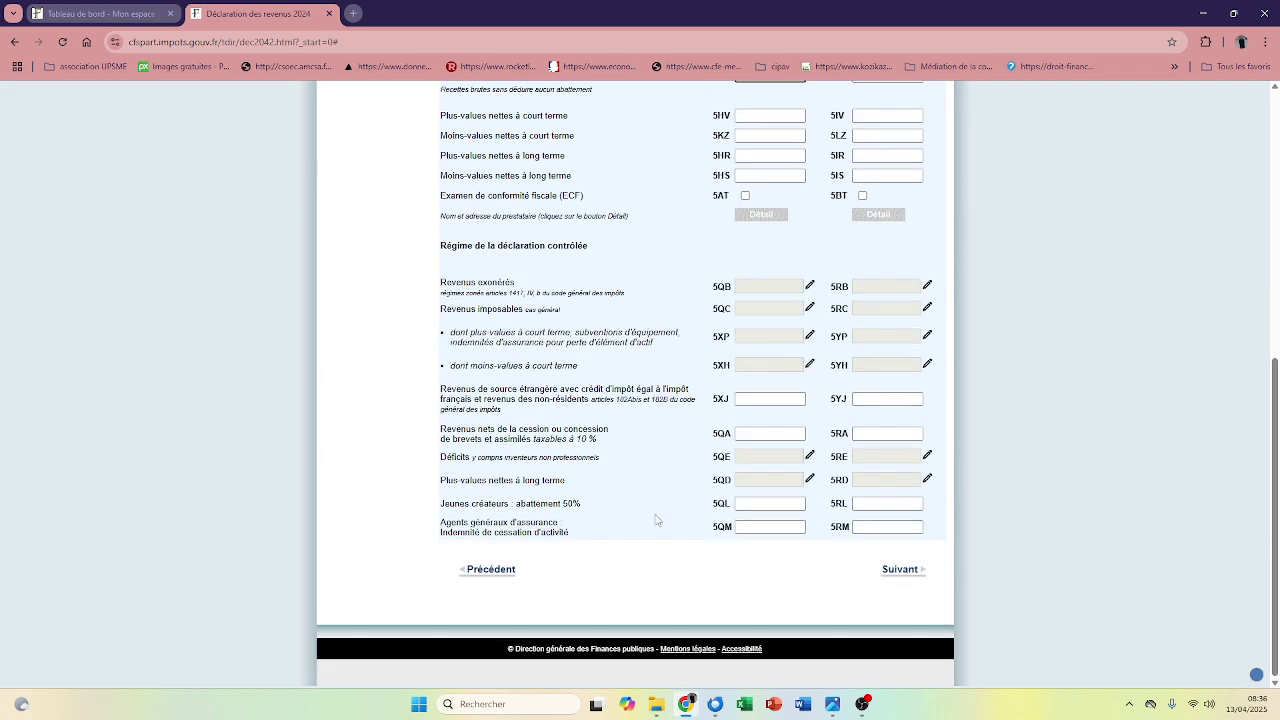
click(900, 569)
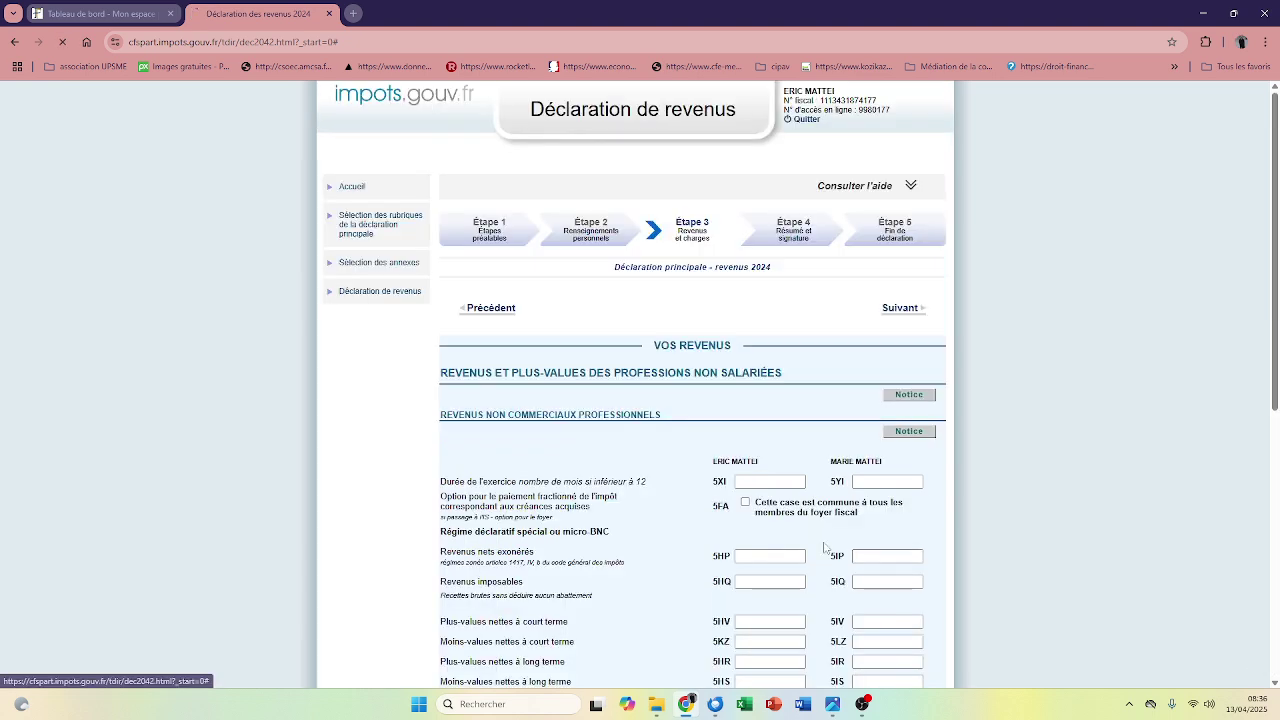
scroll(643, 565, down, 1)
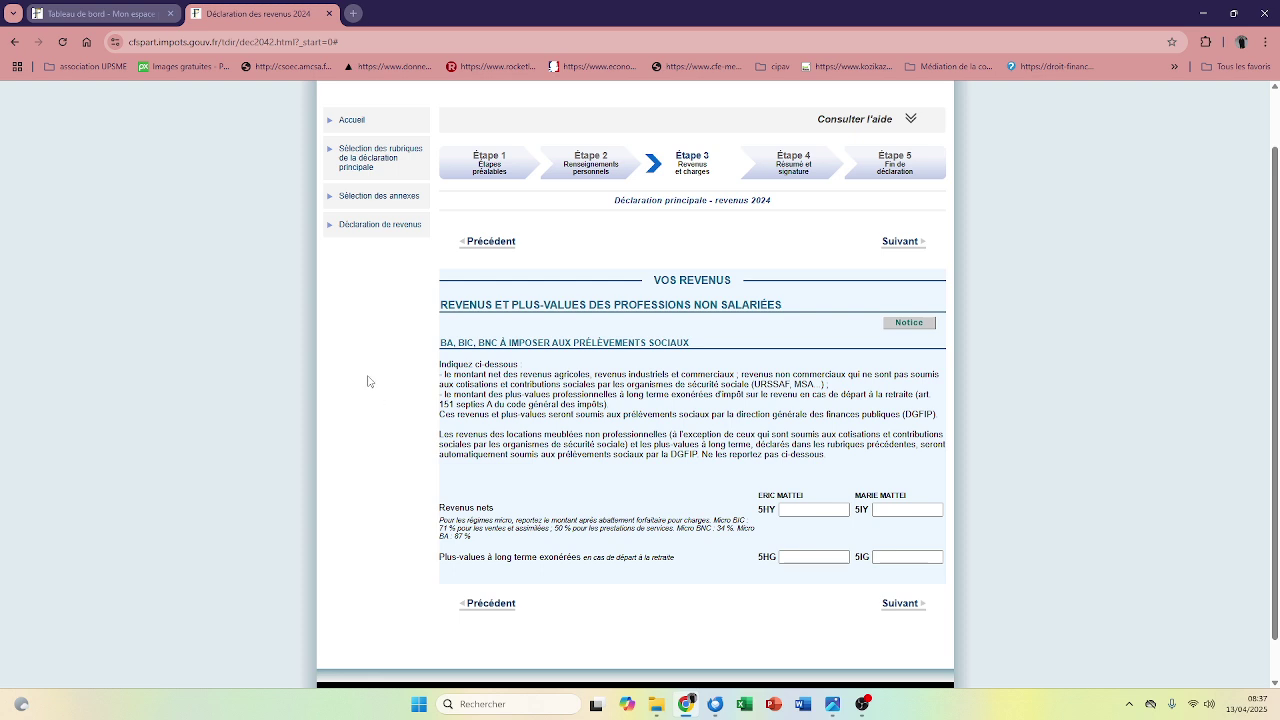
Search Google for webquest in a new browser tab and open the Webquest.fr member area
click(355, 16)
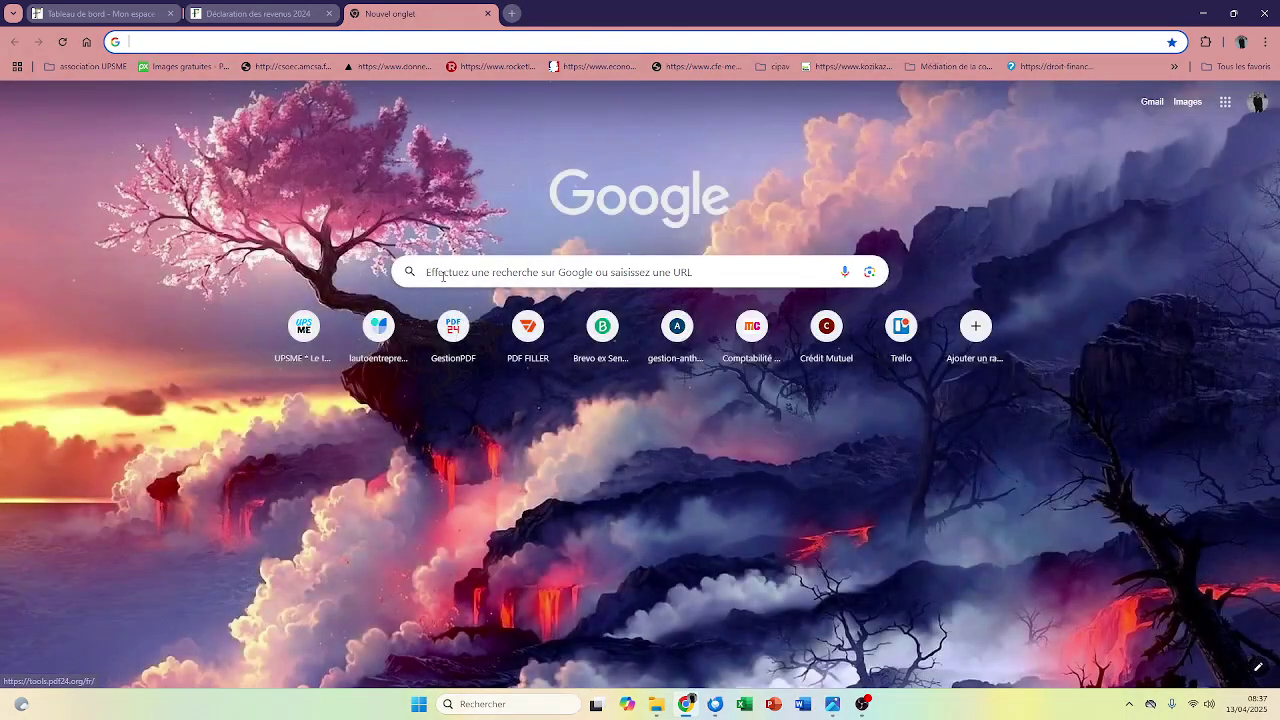
click(444, 278)
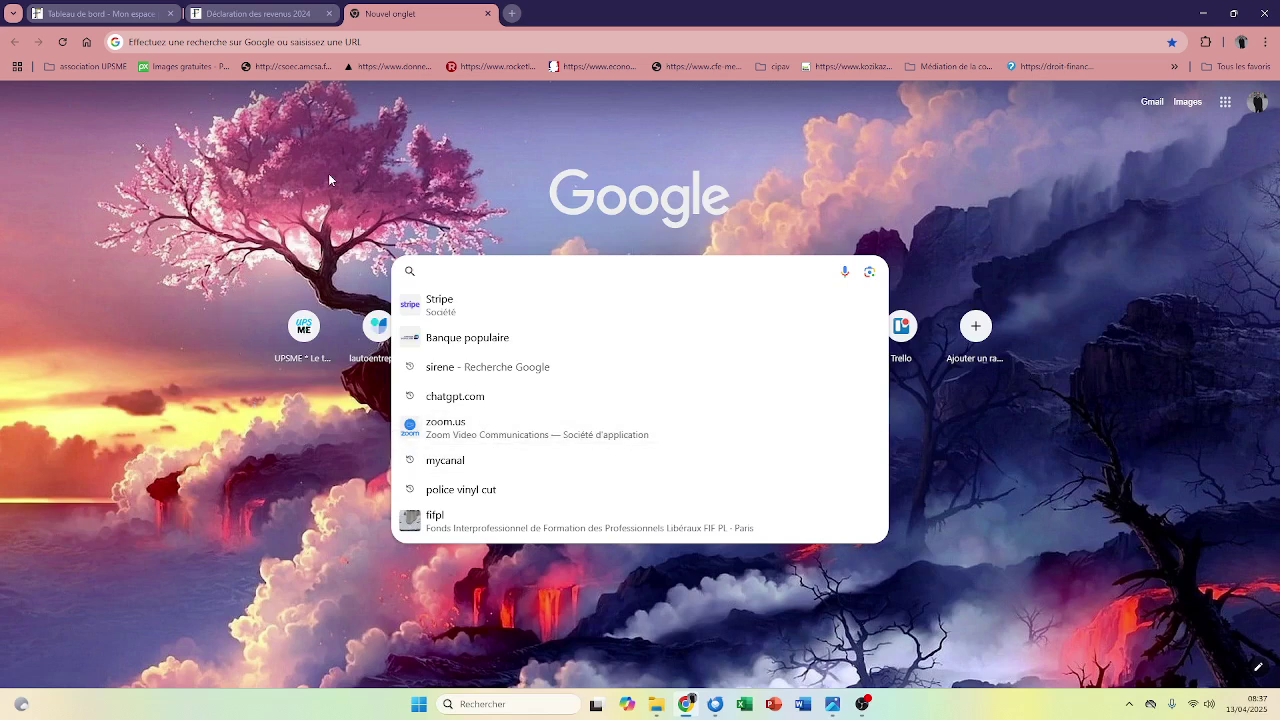
text(we)
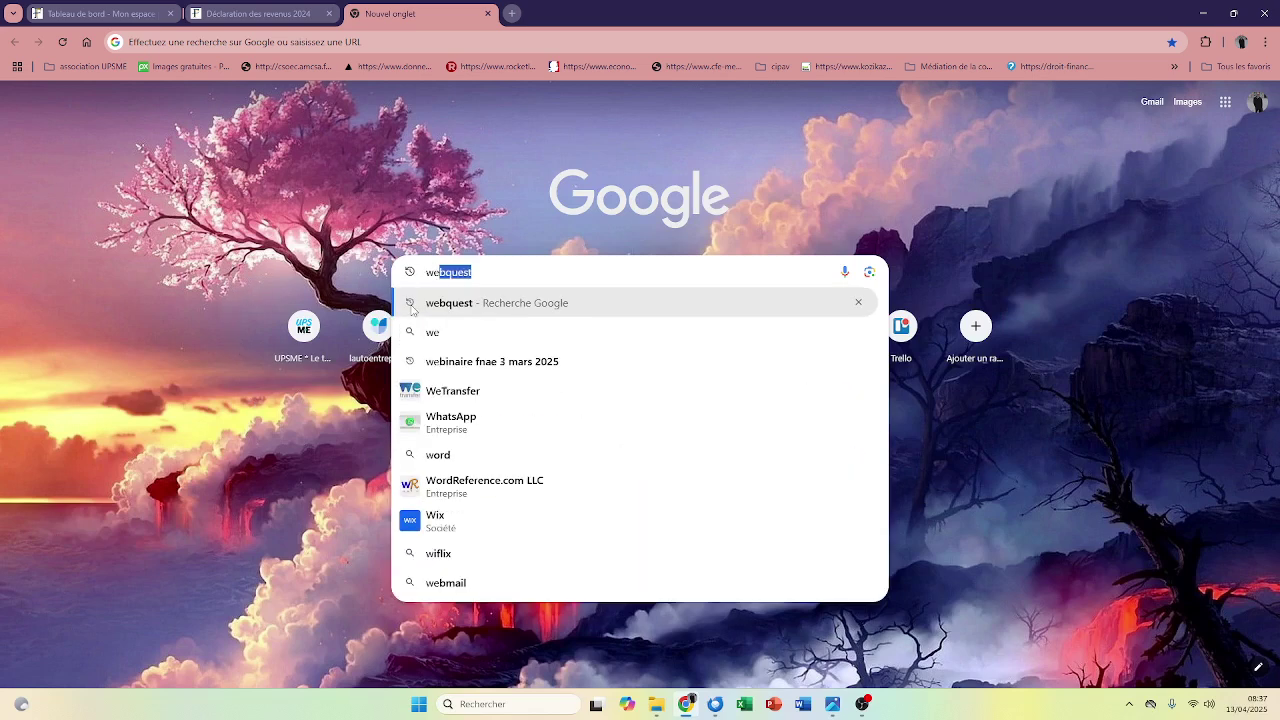
text(bquest)
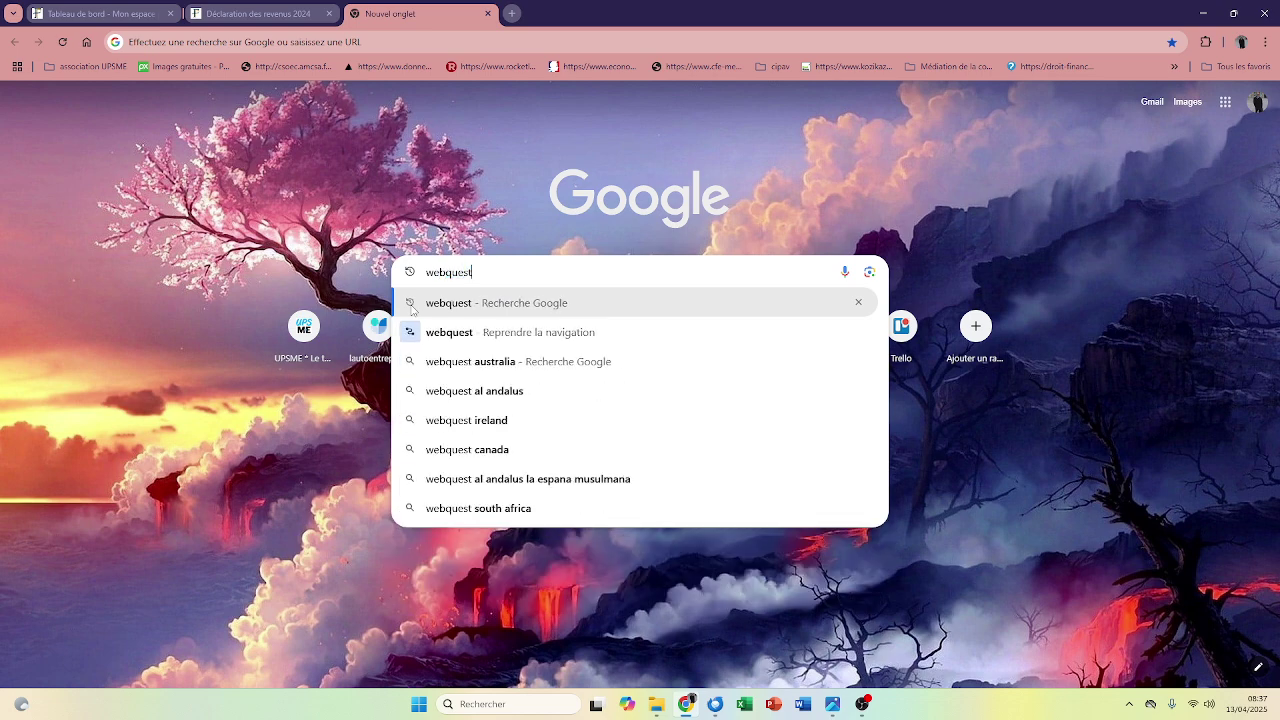
click(447, 310)
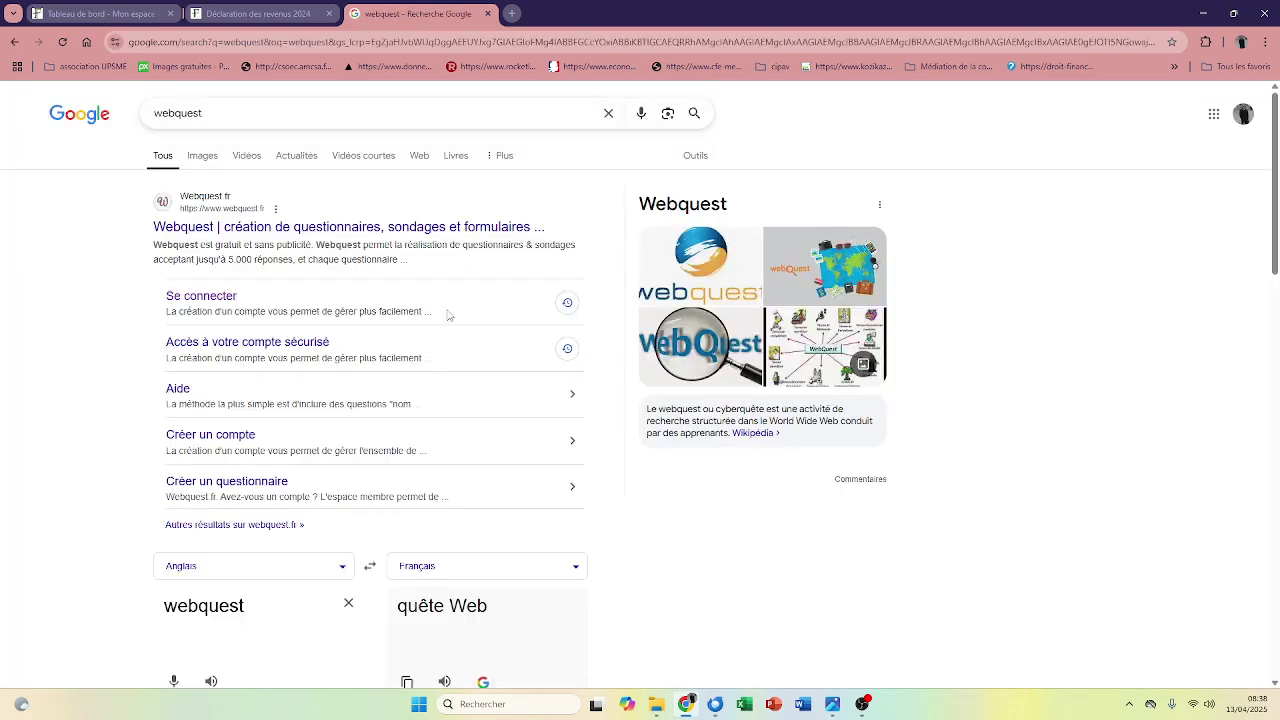
click(201, 297)
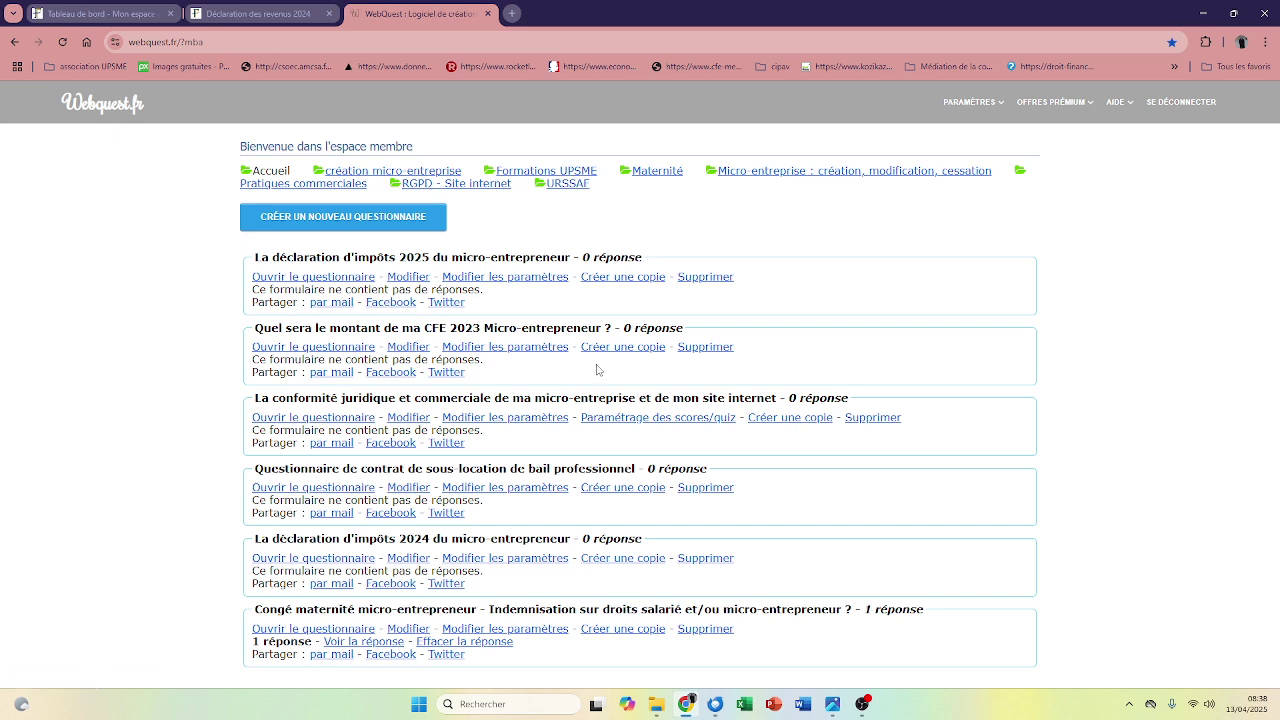
Open the questionnaire La déclaration d'impôts 2025 du micro-entrepreneur, answer 1 declarant and confirm being declarant 1 with Oui
click(335, 280)
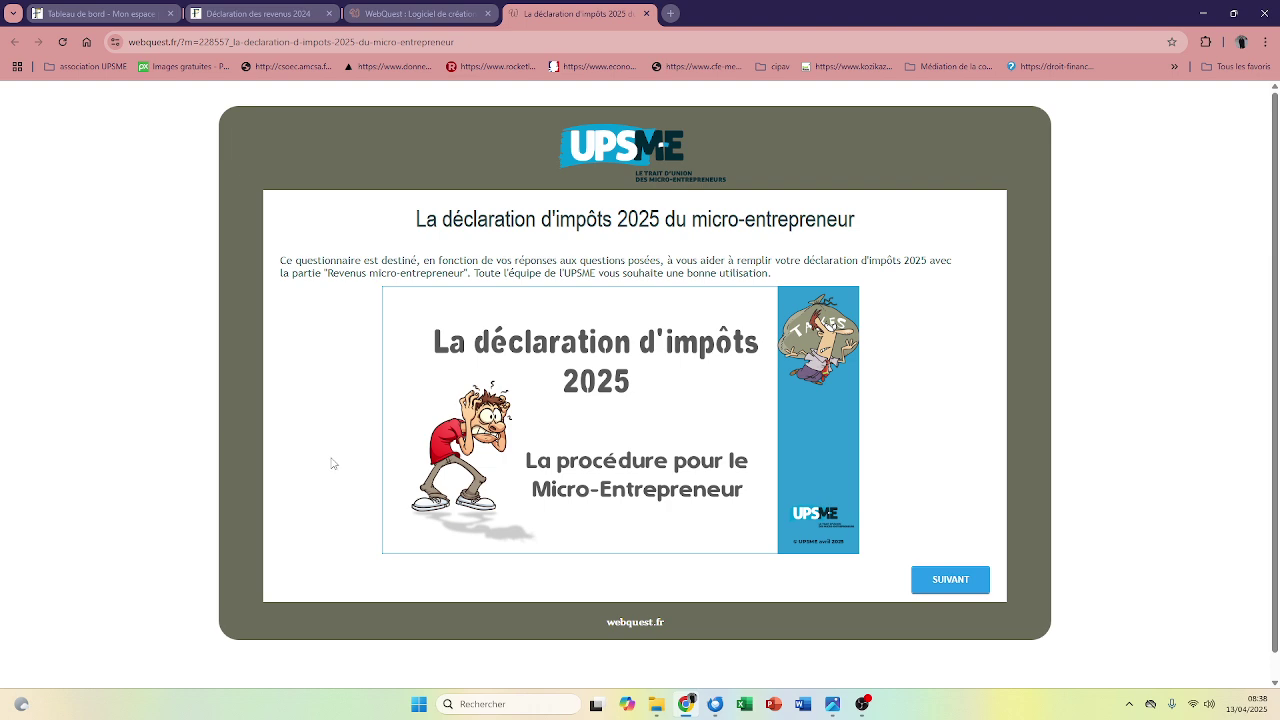
click(960, 588)
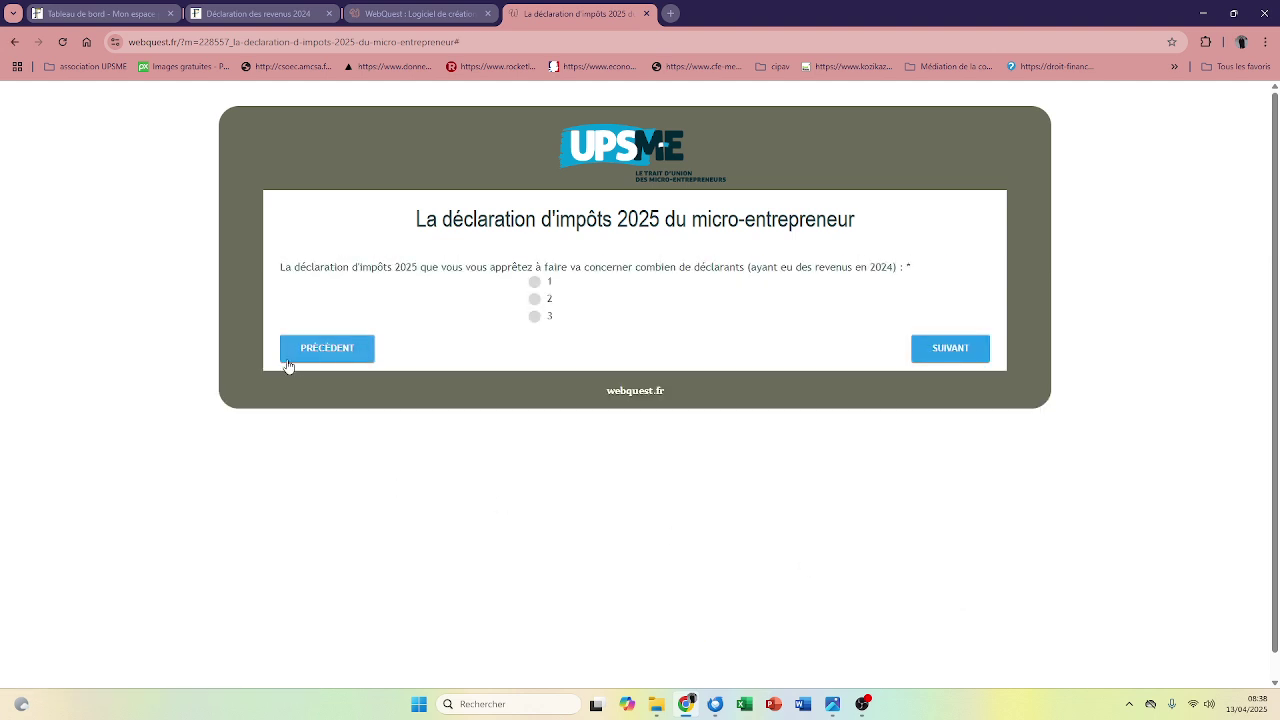
click(535, 284)
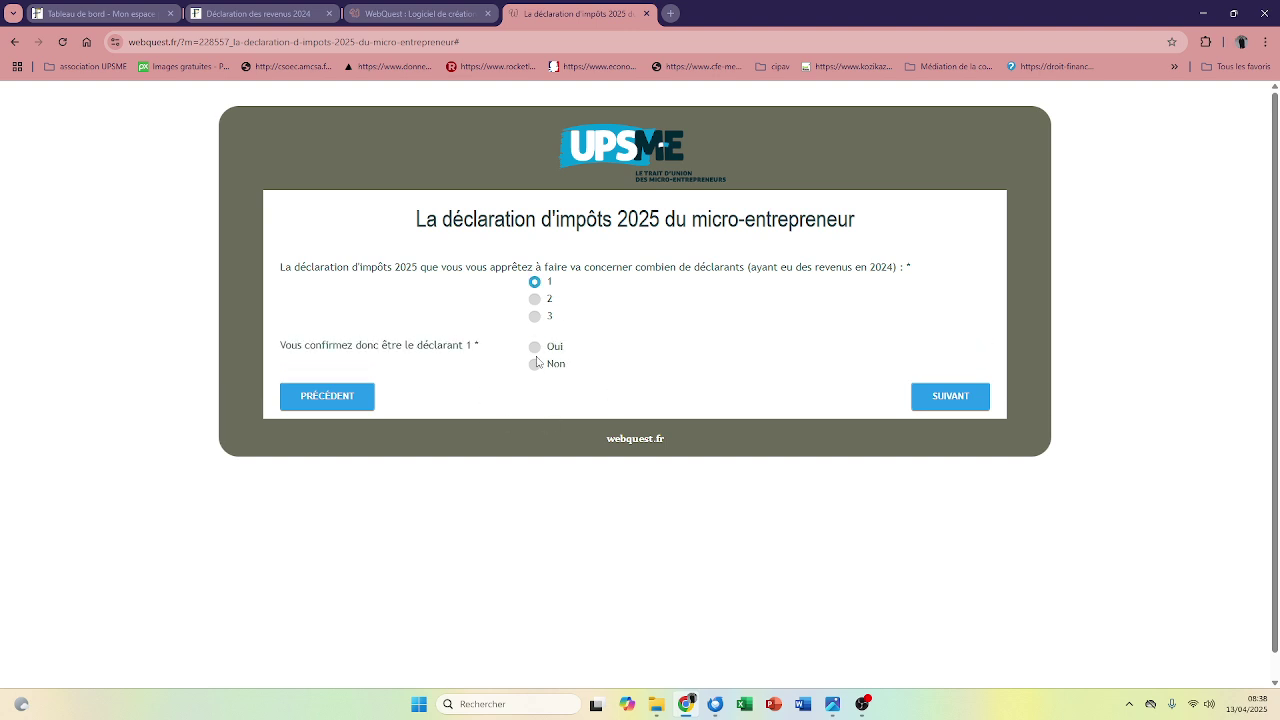
click(536, 348)
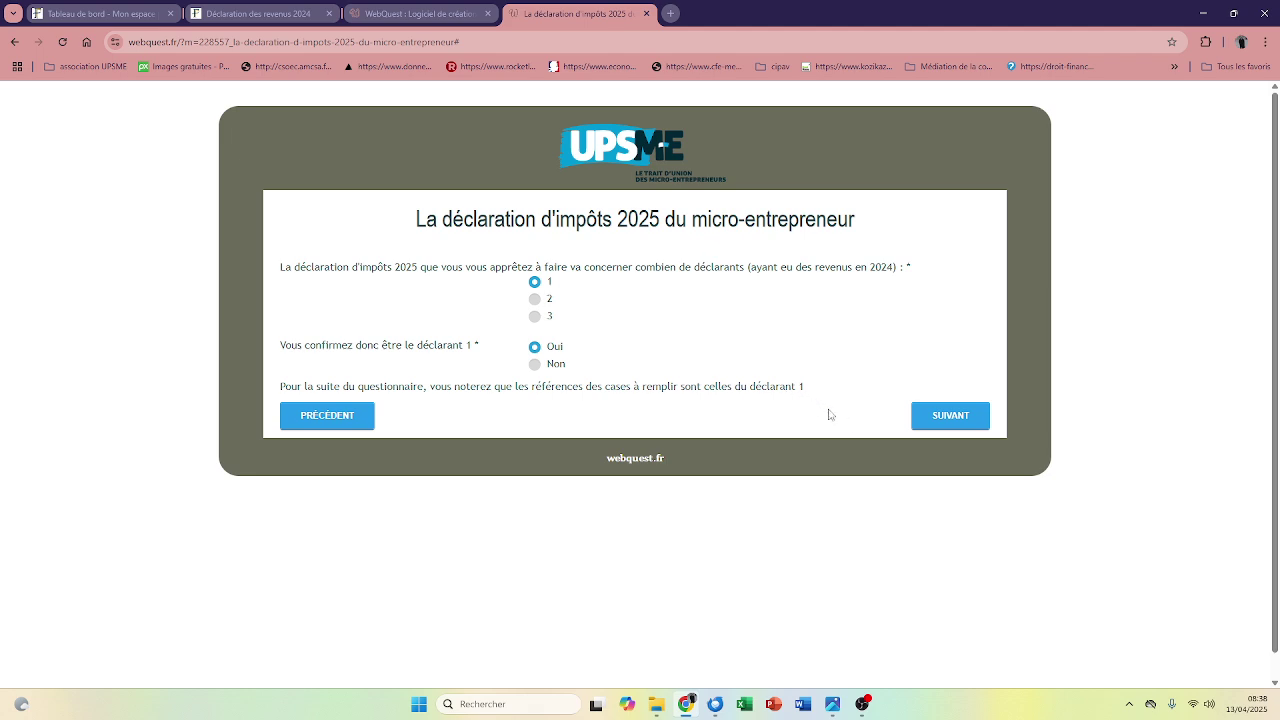
click(918, 417)
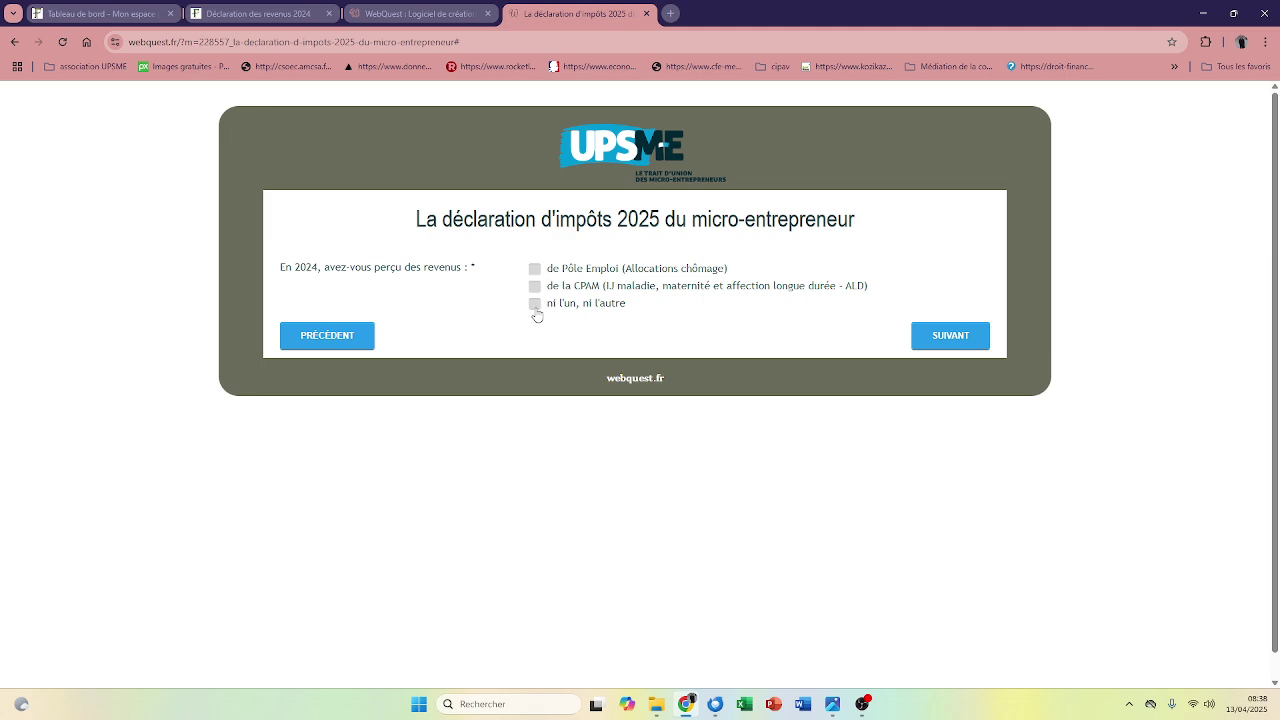
Answer ni l'un, ni l'autre for Pôle Emploi or CPAM income and Non for the versement libératoire forfaitaire option
click(535, 304)
click(934, 339)
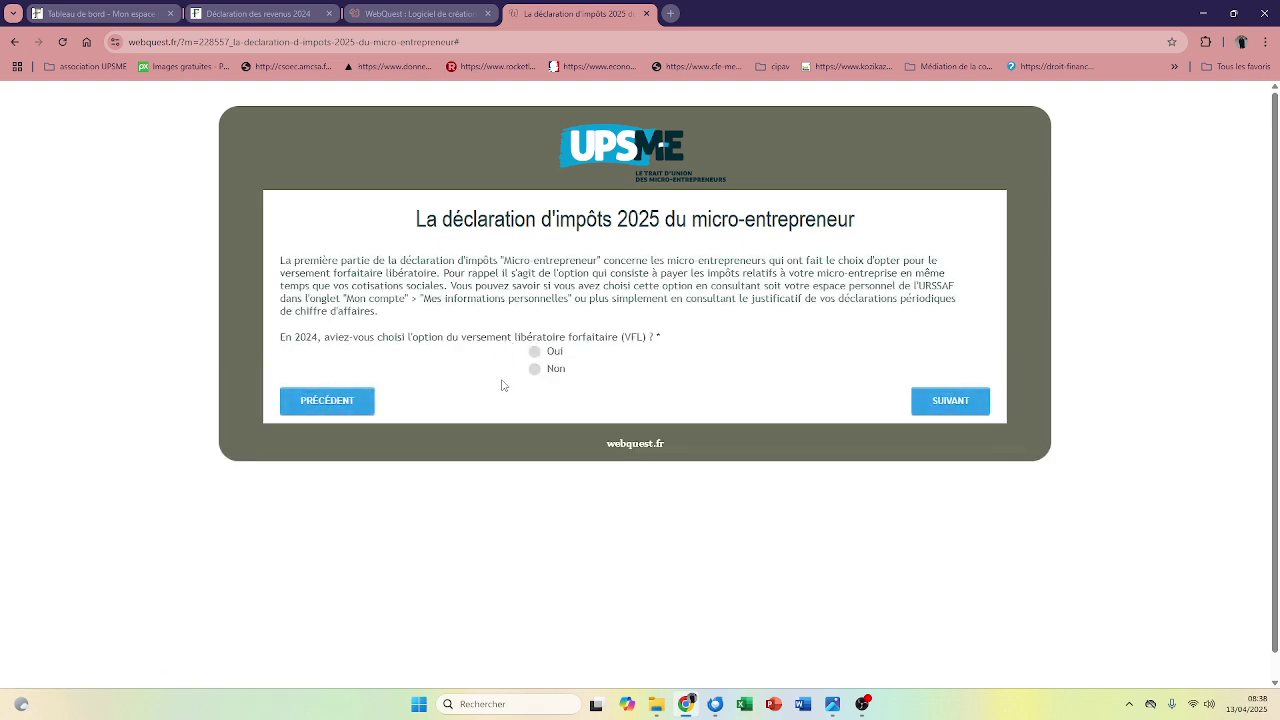
click(534, 369)
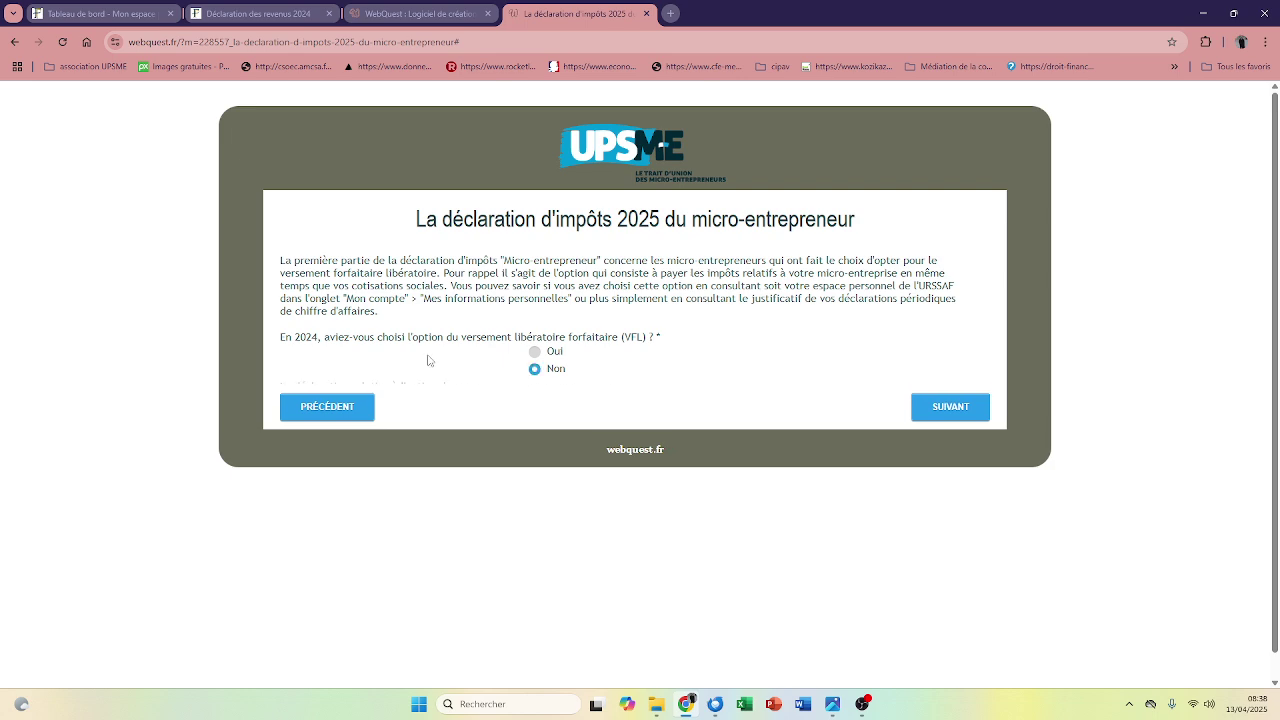
click(935, 425)
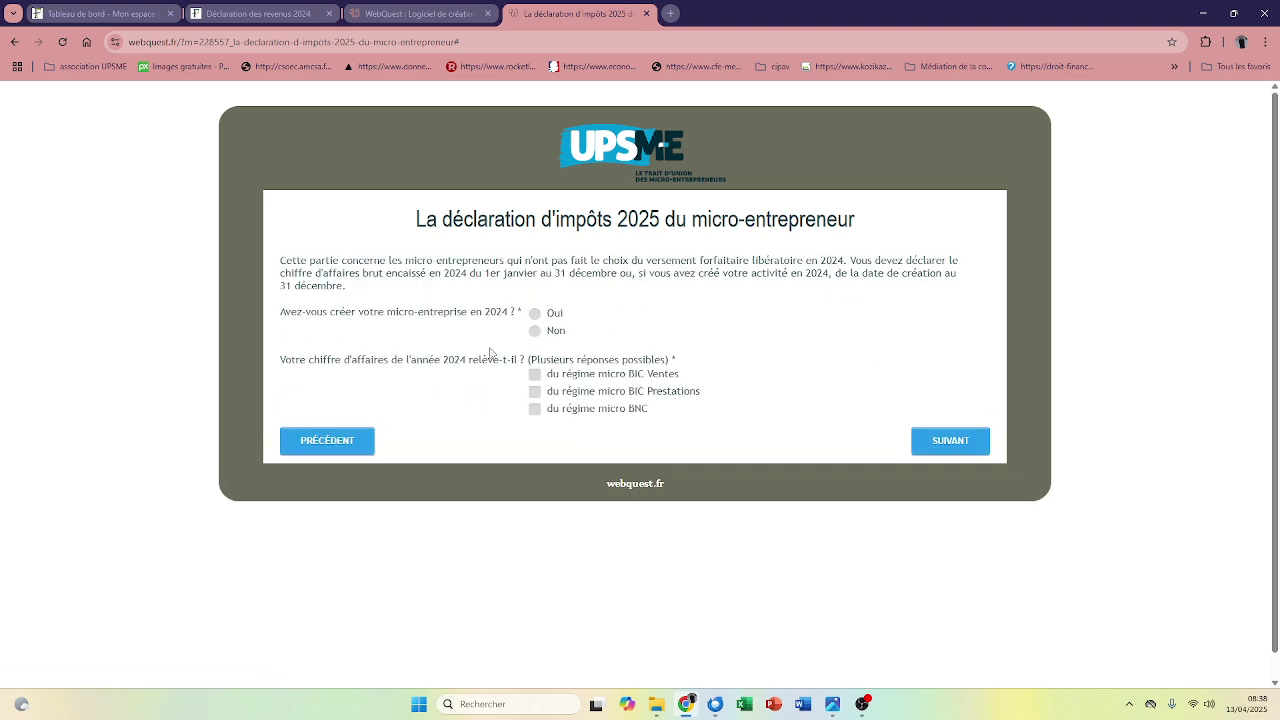
Answer Non to creating the micro-enterprise in 2024, assign the turnover to the régime micro BNC, and continue
click(535, 331)
click(535, 409)
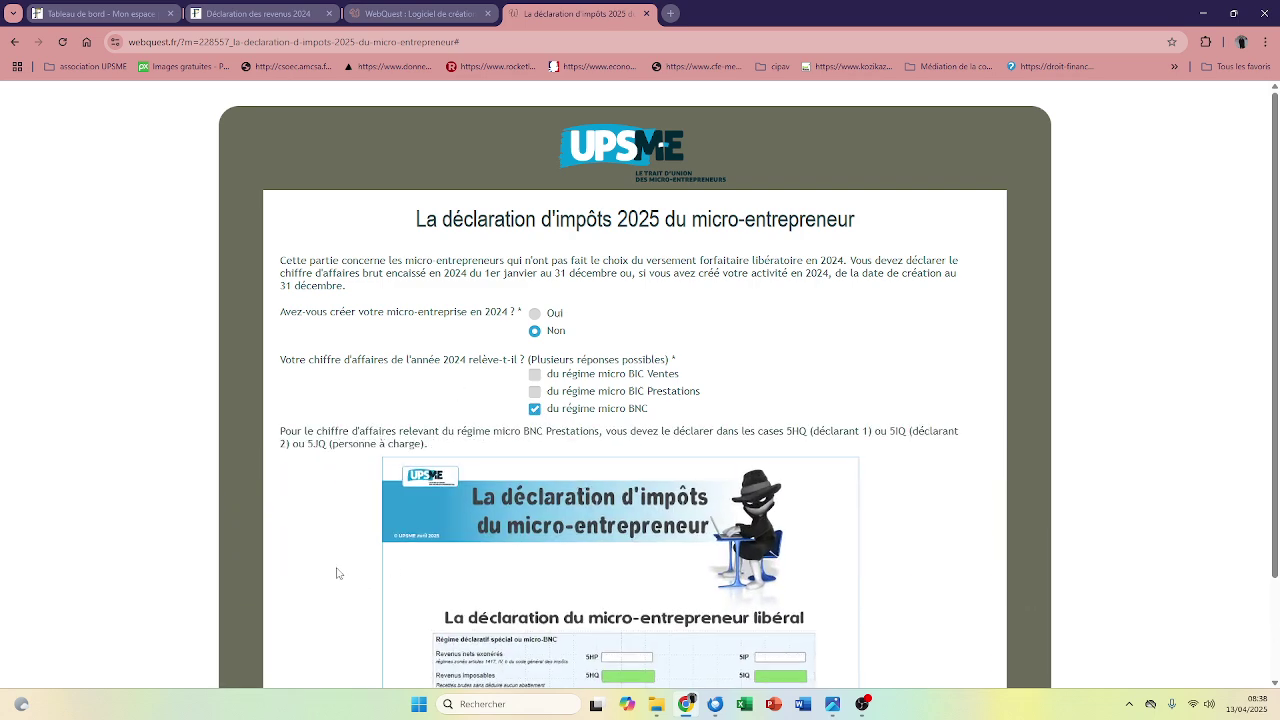
scroll(337, 571, down, 2)
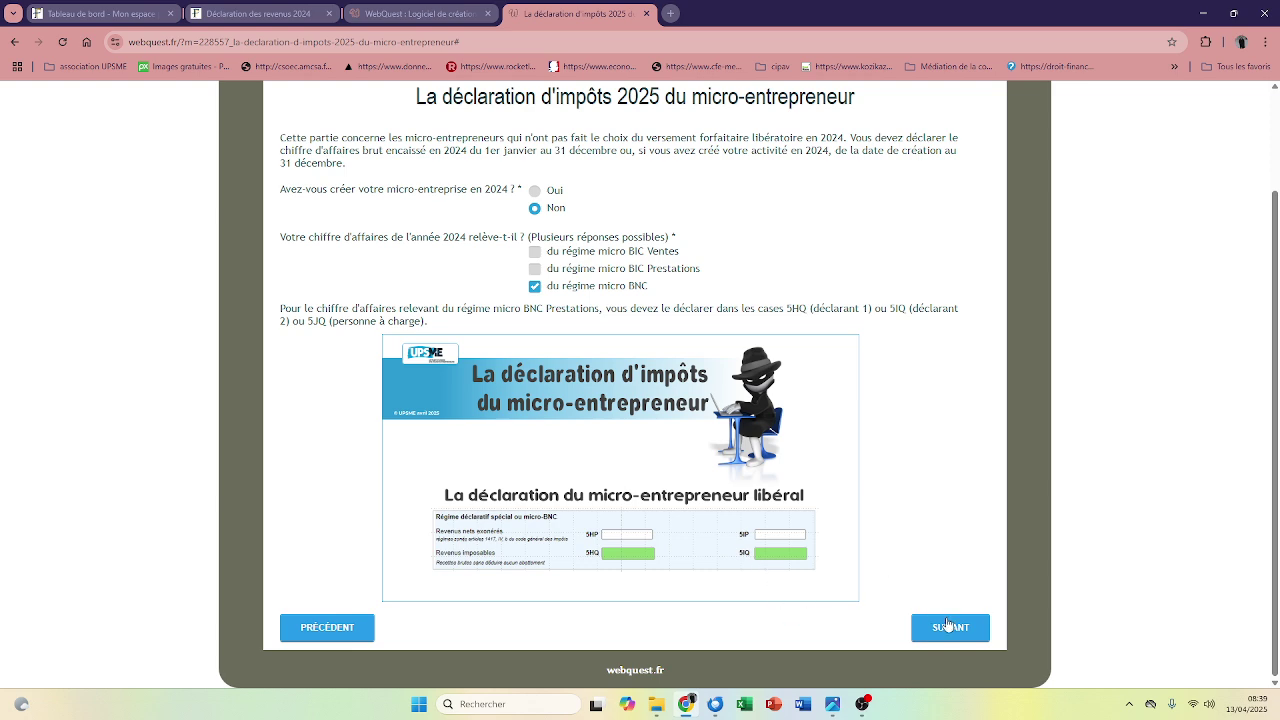
click(950, 627)
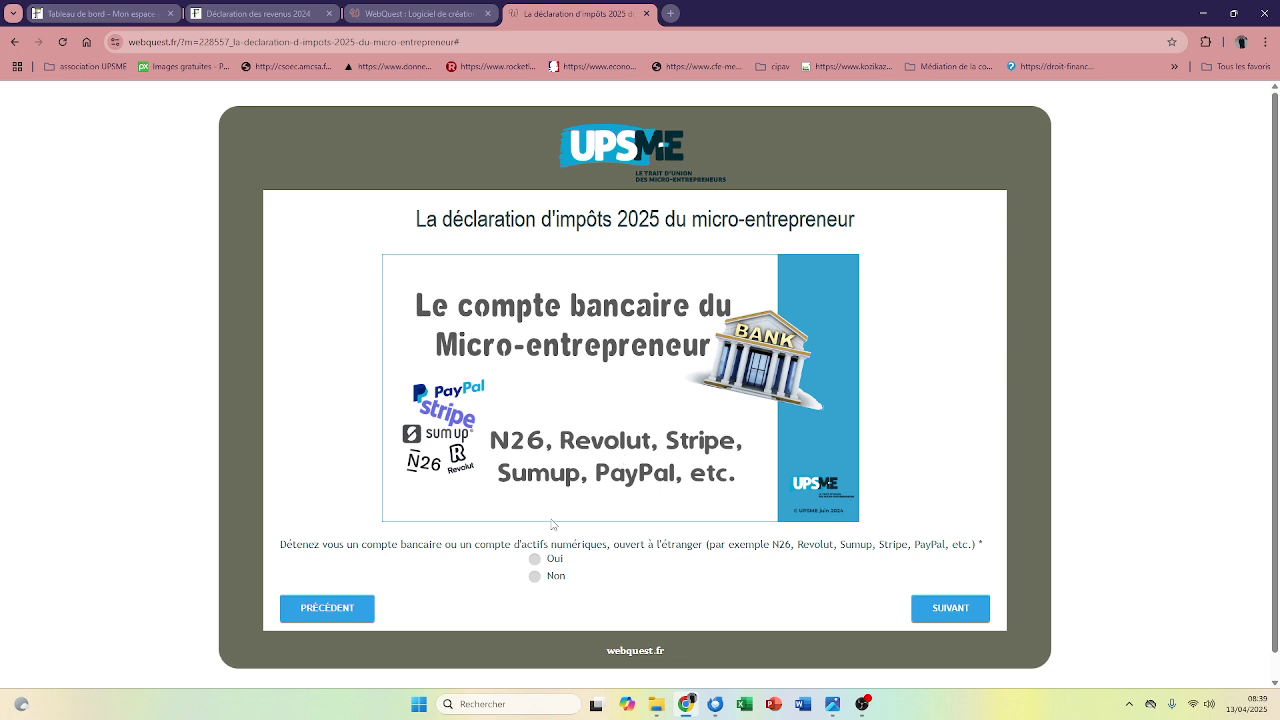
Answer Non to holding a foreign bank or digital-asset account, accept the personal data use with Oui, and submit the questionnaire
click(535, 576)
click(951, 610)
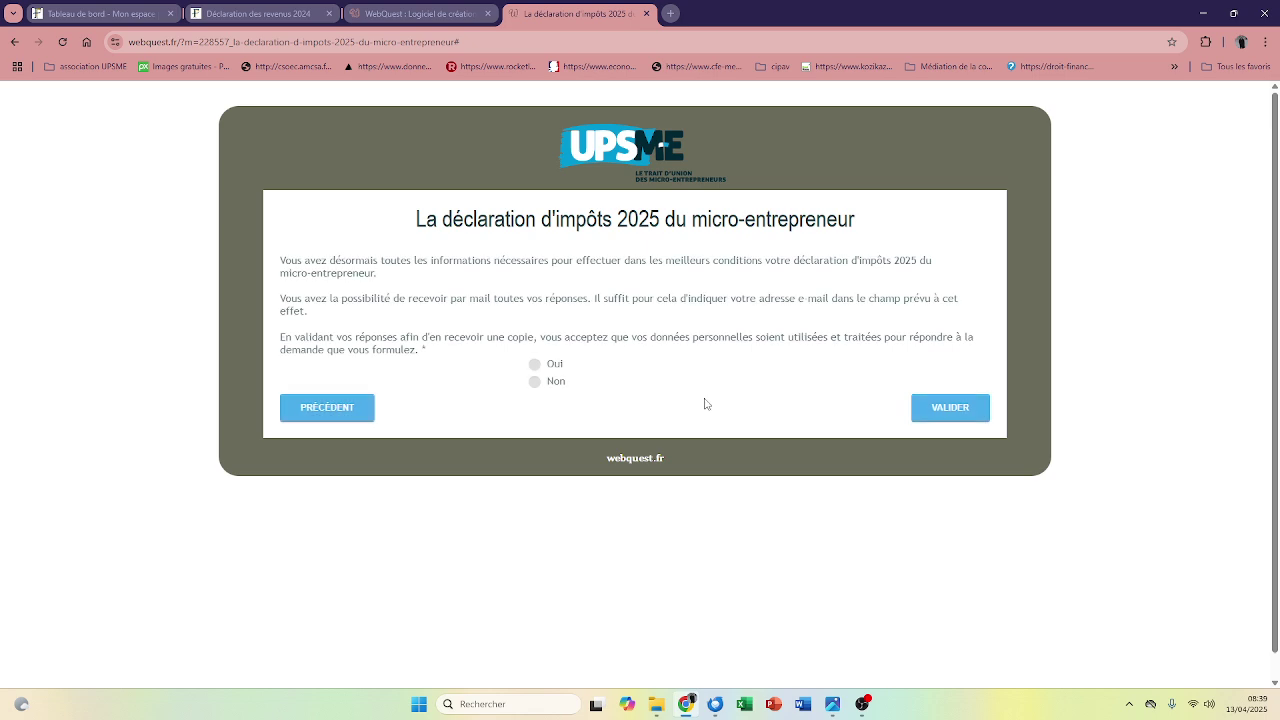
click(535, 364)
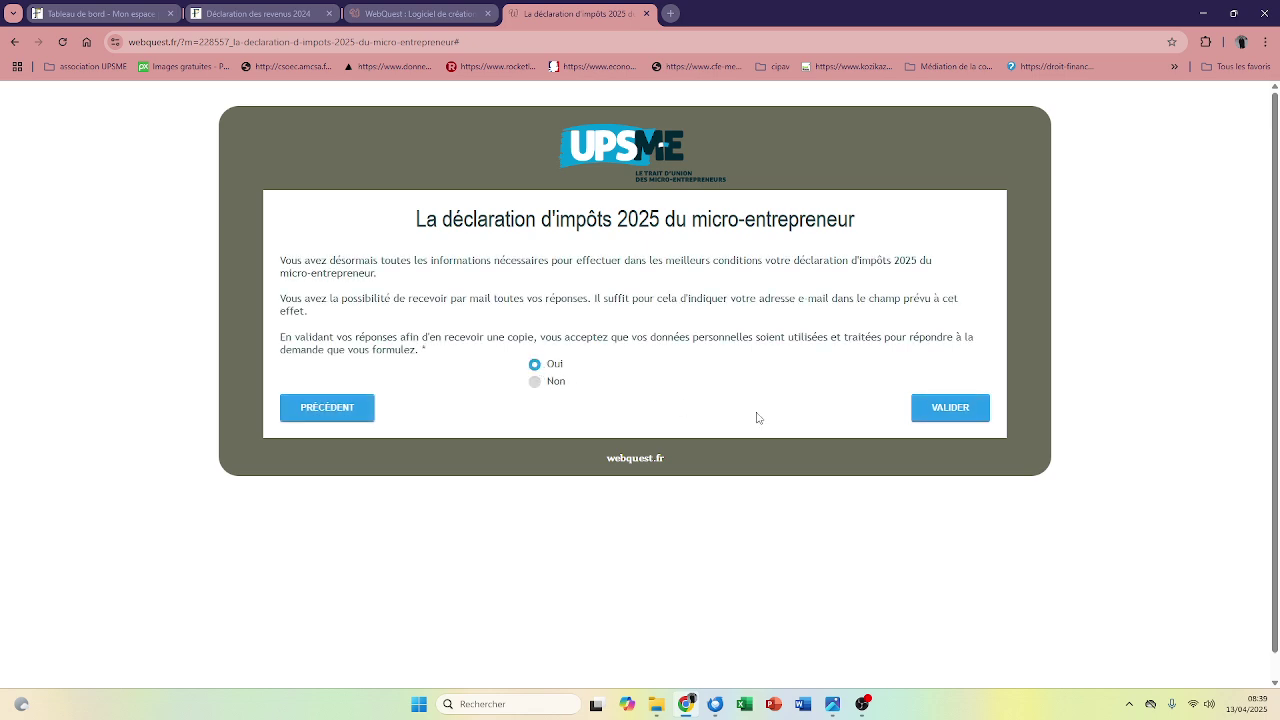
click(955, 409)
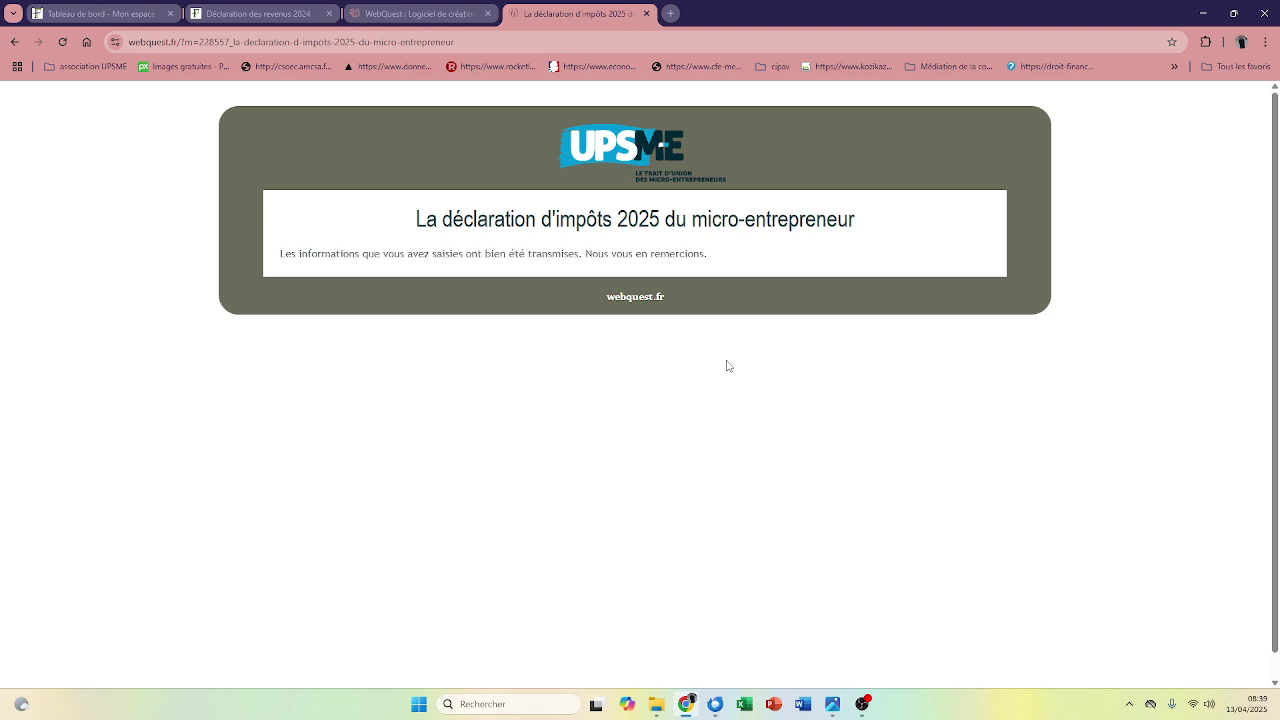